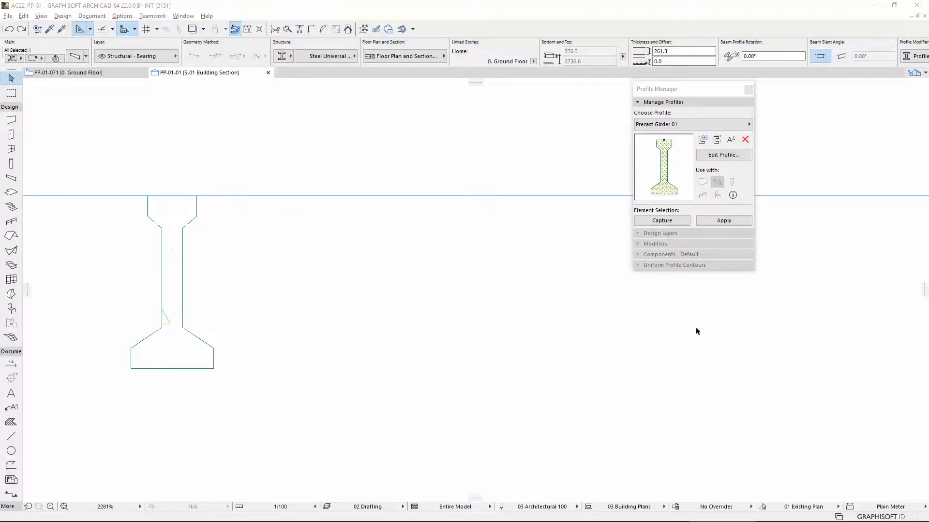
# Open Precast Girder 01 and highlight the edges of Base Depth, Top Depth, Top Width and Web Thickness.
pyautogui.click(719, 156)
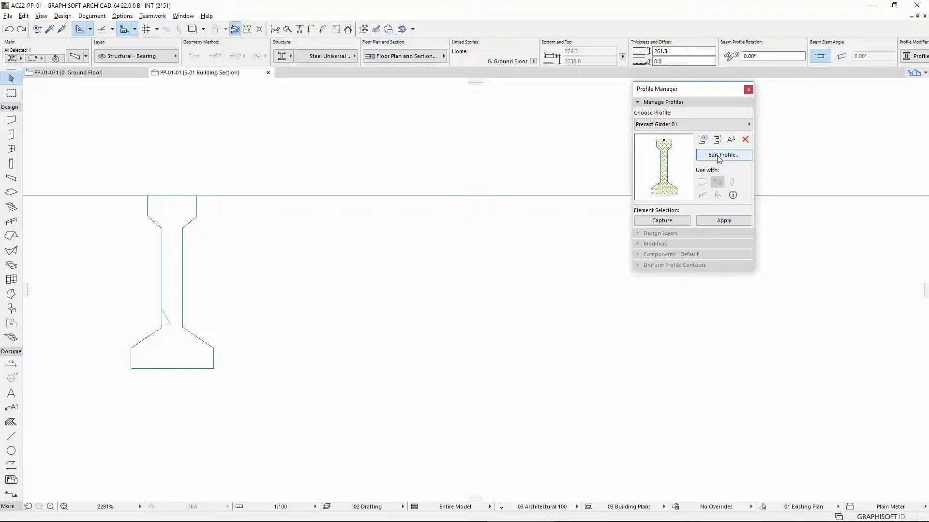
pyautogui.click(718, 159)
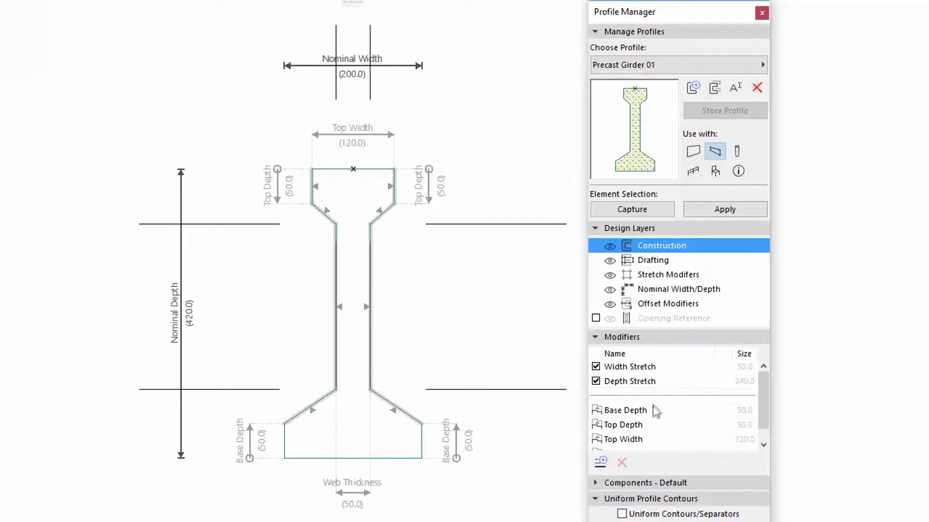
pyautogui.click(656, 412)
pyautogui.click(653, 425)
pyautogui.scroll(-1, 654, 429)
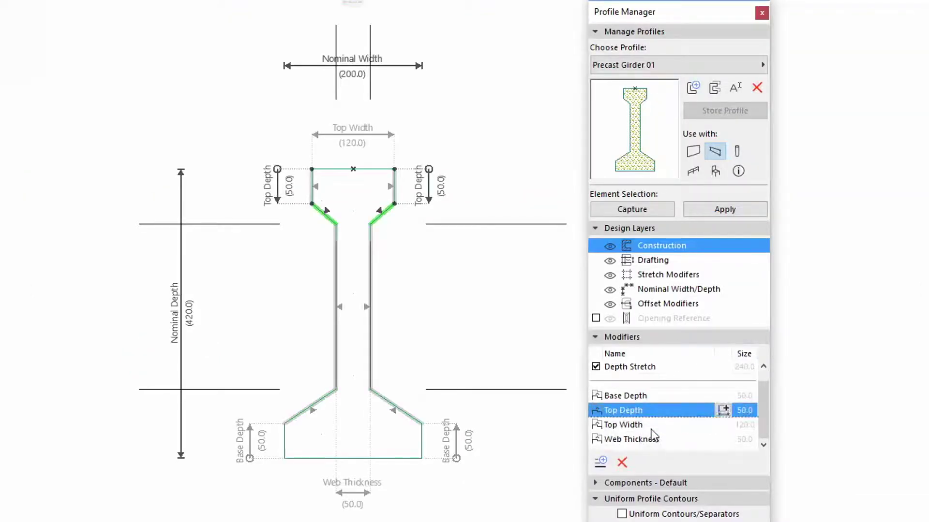
pyautogui.click(655, 426)
pyautogui.click(656, 440)
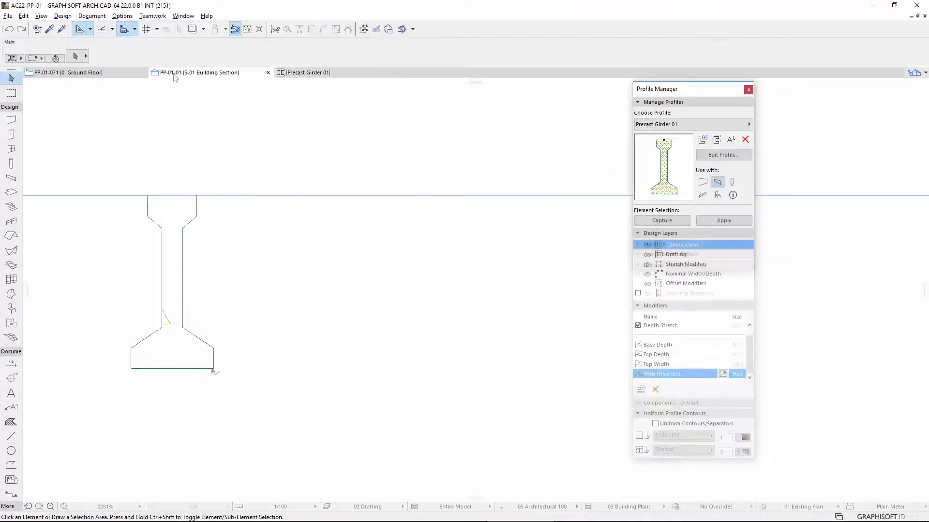
# Multiply the precast girder into four evenly spaced girders across the section.
pyautogui.click(222, 369)
pyautogui.click(229, 368)
pyautogui.click(343, 369)
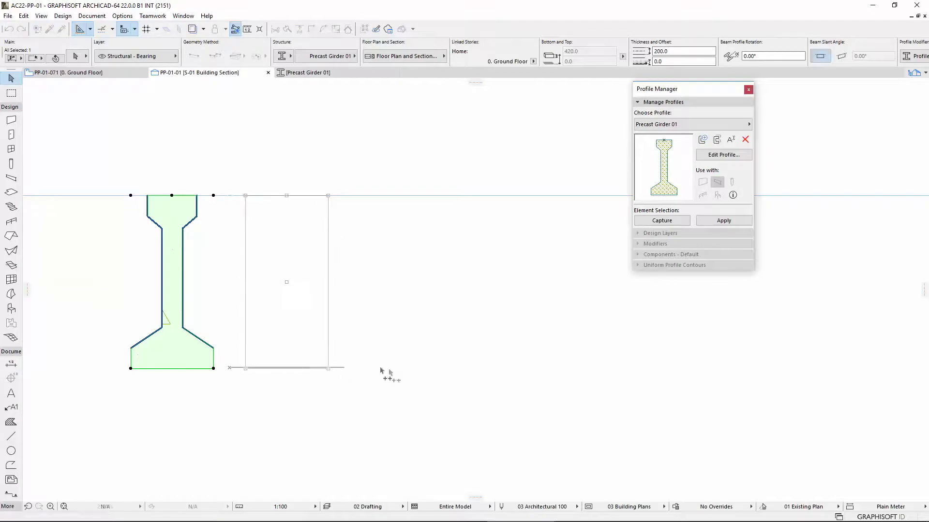
pyautogui.press('Escape')
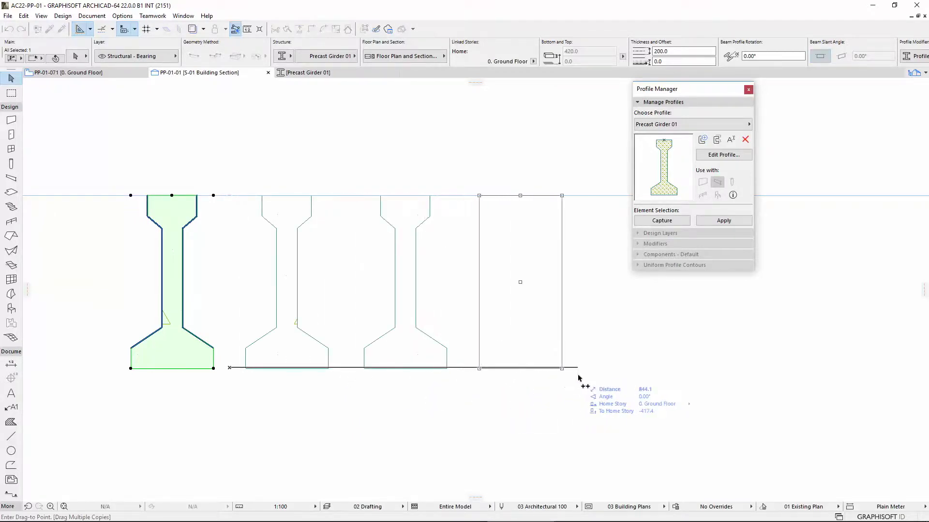
pyautogui.click(576, 370)
pyautogui.press('Escape')
# Shorten the first girder, widen the second's bottom flange, thin the third's web, deepen the fourth's base.
pyautogui.click(215, 370)
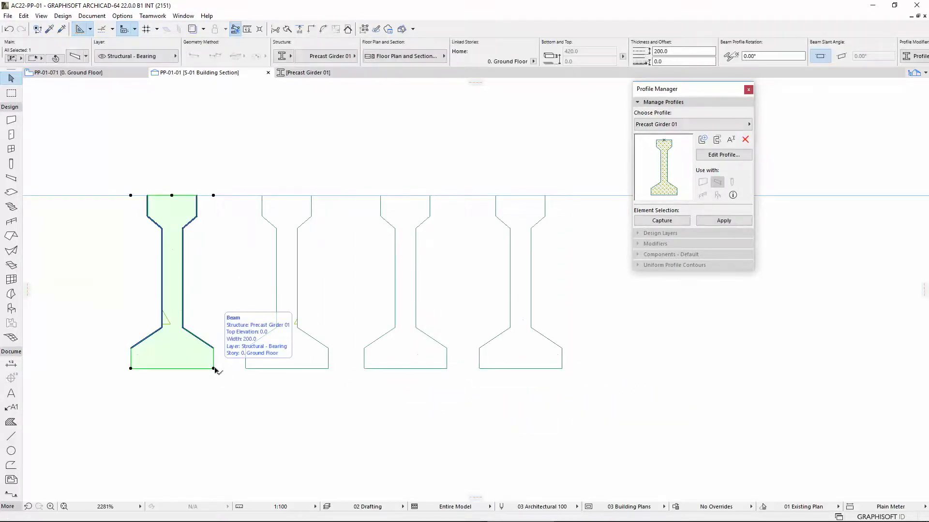
pyautogui.click(214, 369)
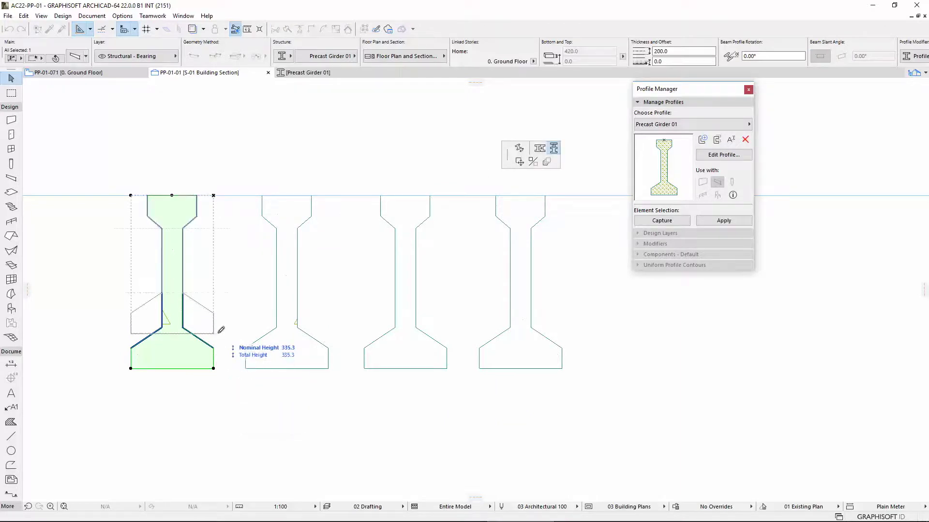
pyautogui.click(220, 332)
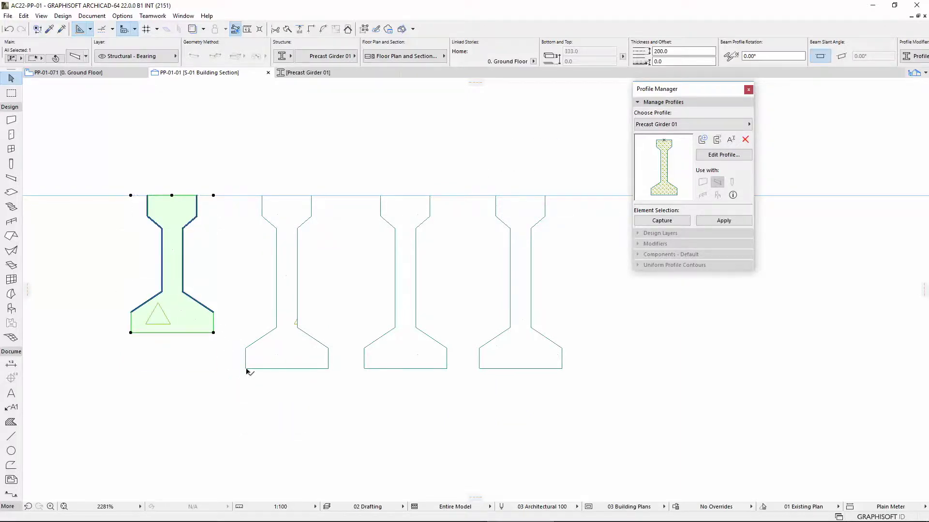
pyautogui.click(247, 370)
pyautogui.click(245, 369)
pyautogui.click(339, 368)
pyautogui.click(393, 295)
pyautogui.click(393, 295)
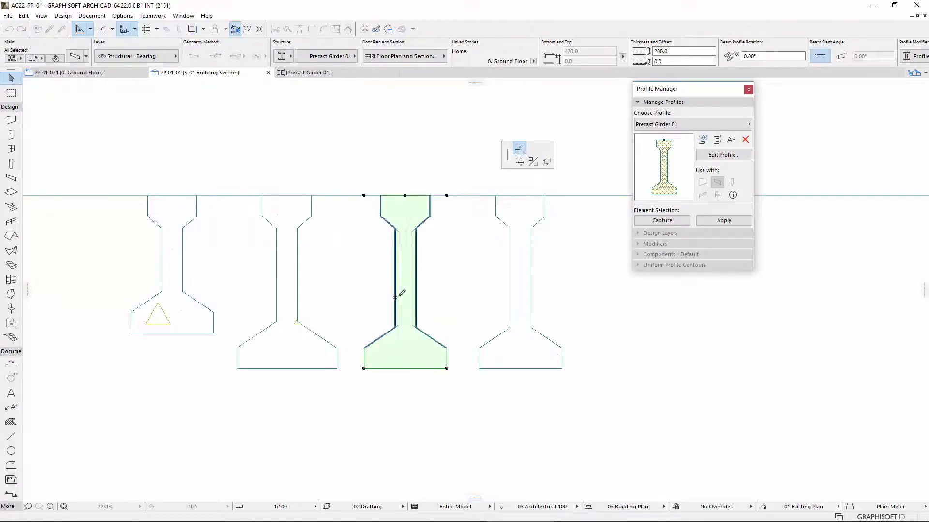
pyautogui.click(399, 295)
pyautogui.click(501, 332)
pyautogui.click(501, 333)
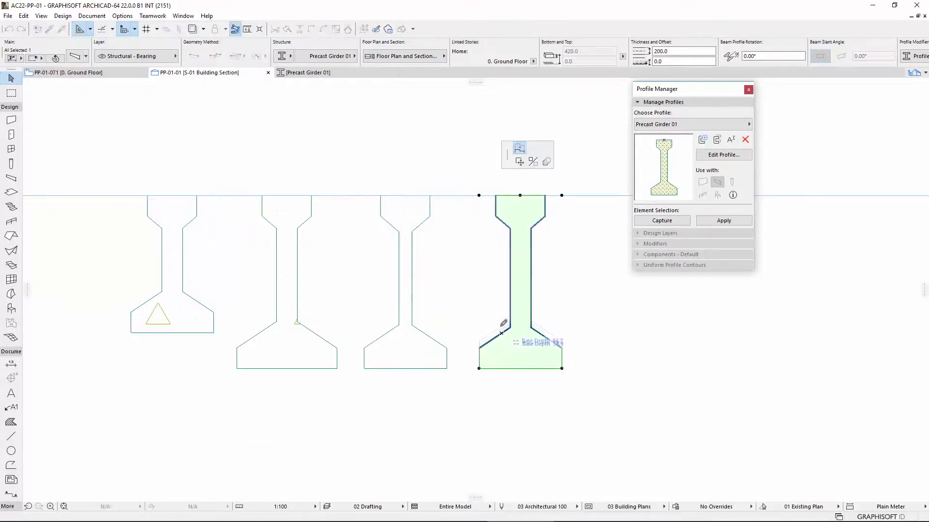
pyautogui.click(507, 302)
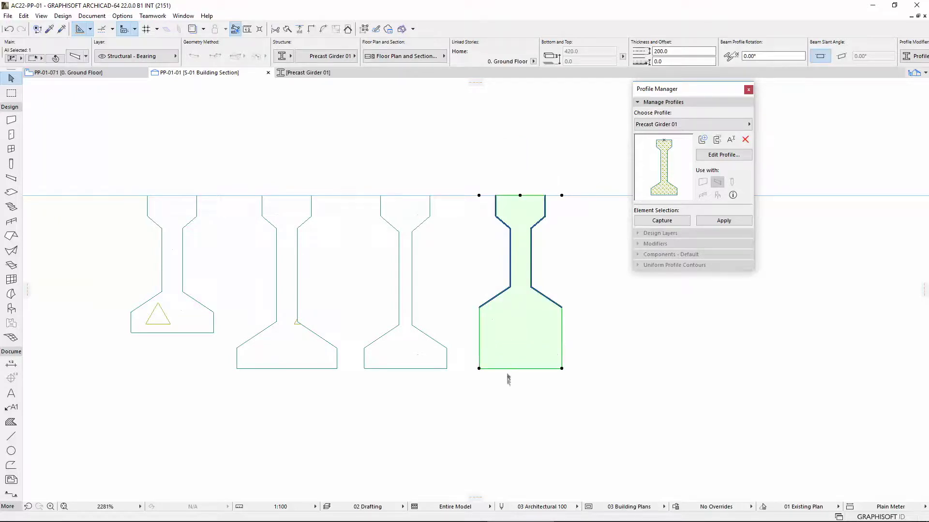
# Toggle the Stretch Modifiers layer, Width Stretch and Depth Stretch off and back on.
pyautogui.click(507, 404)
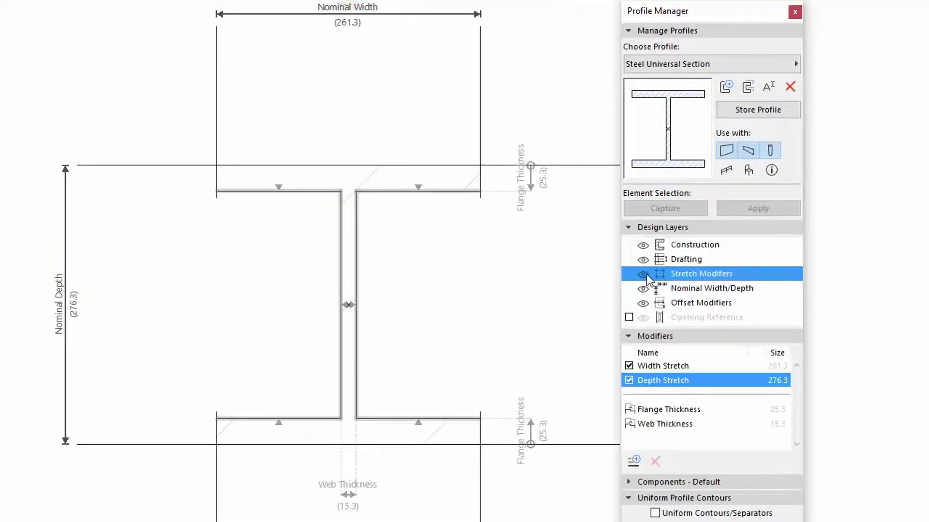
pyautogui.click(646, 275)
pyautogui.click(646, 274)
pyautogui.click(629, 366)
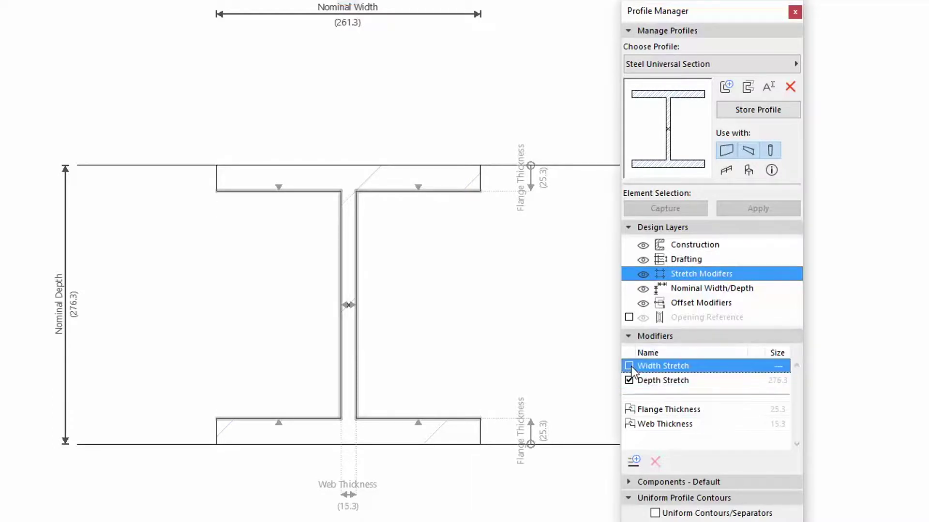
pyautogui.click(630, 366)
pyautogui.click(629, 380)
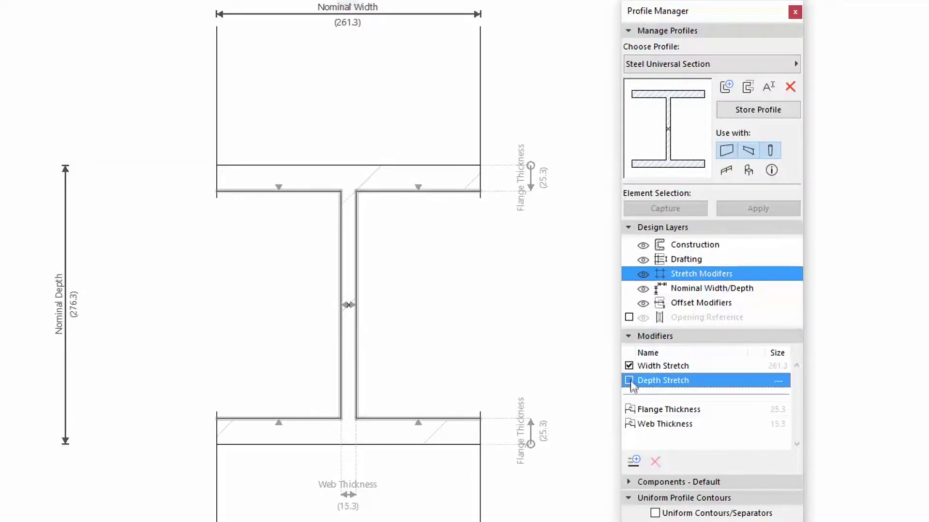
pyautogui.click(629, 381)
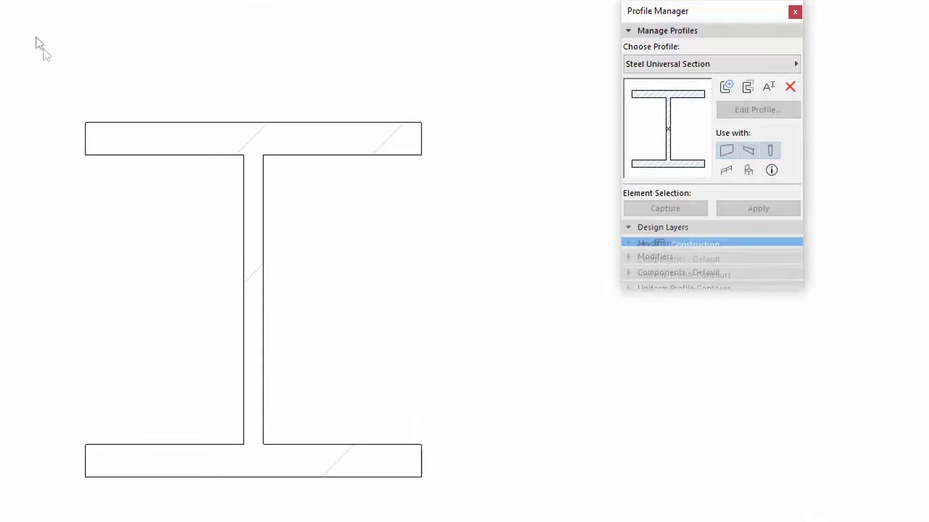
# Narrow and shorten the steel I-beam, then thicken its flanges and web.
pyautogui.click(423, 126)
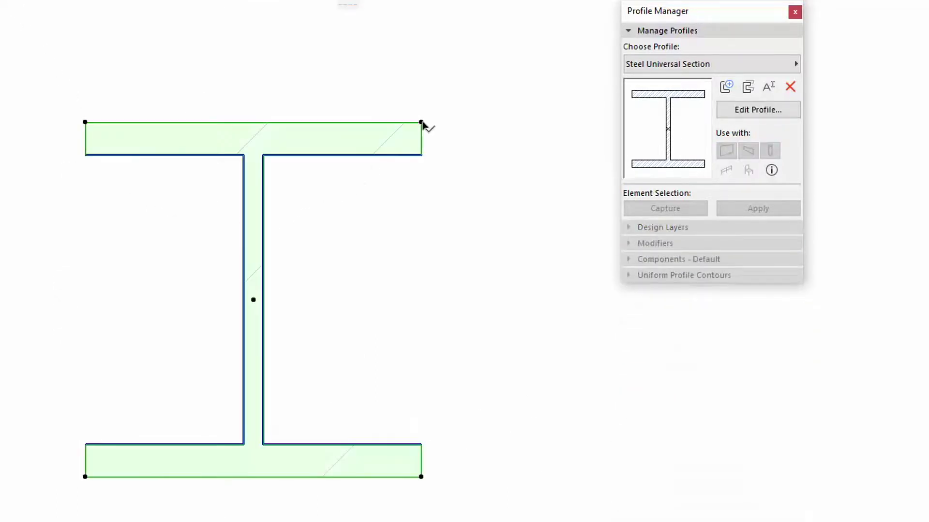
pyautogui.click(422, 122)
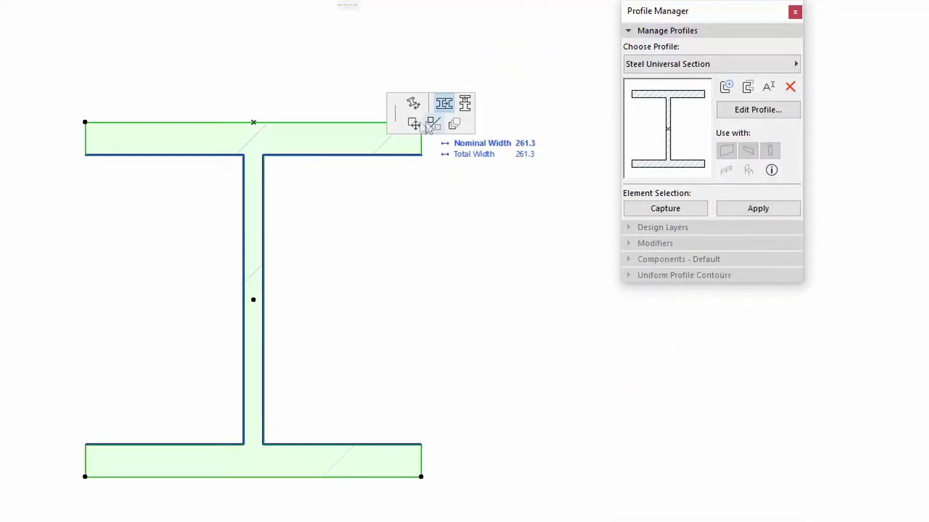
pyautogui.click(358, 123)
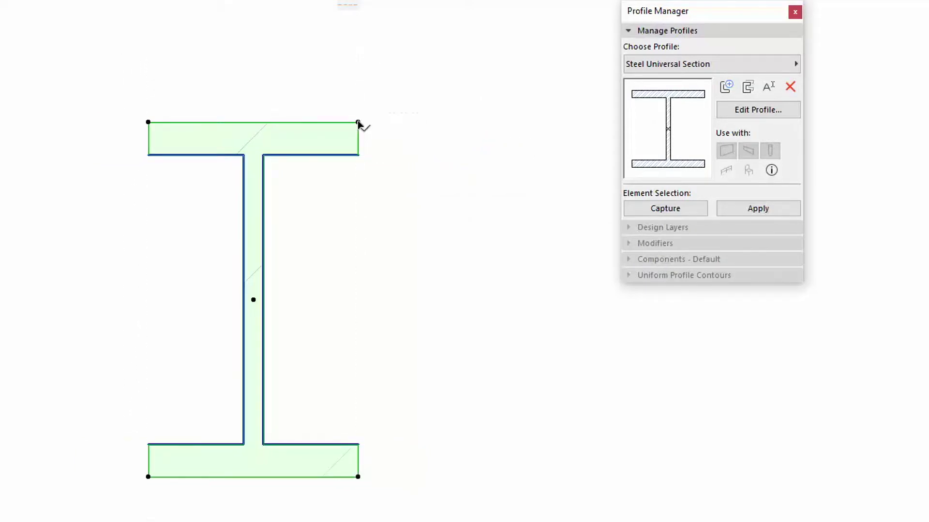
pyautogui.click(358, 123)
pyautogui.click(465, 103)
pyautogui.click(358, 169)
pyautogui.click(317, 202)
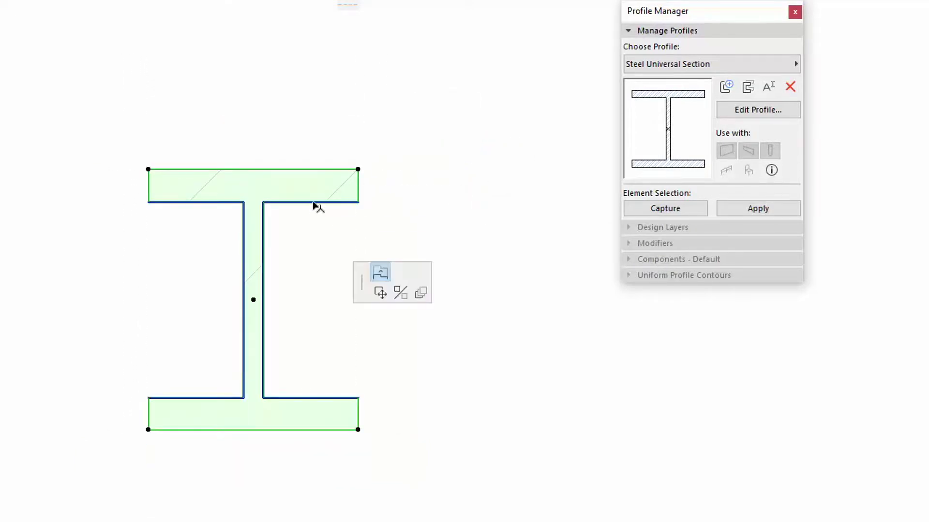
pyautogui.click(319, 221)
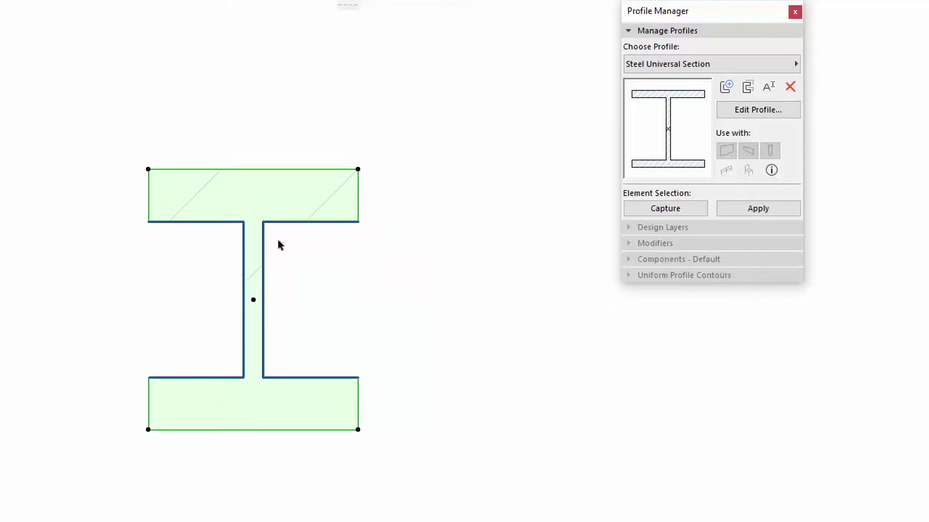
pyautogui.click(265, 244)
pyautogui.click(284, 238)
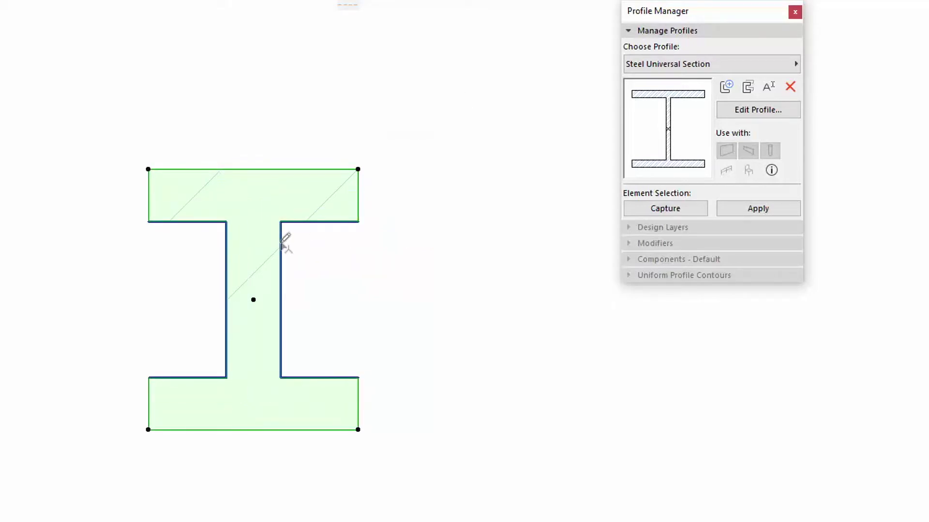
pyautogui.click(198, 251)
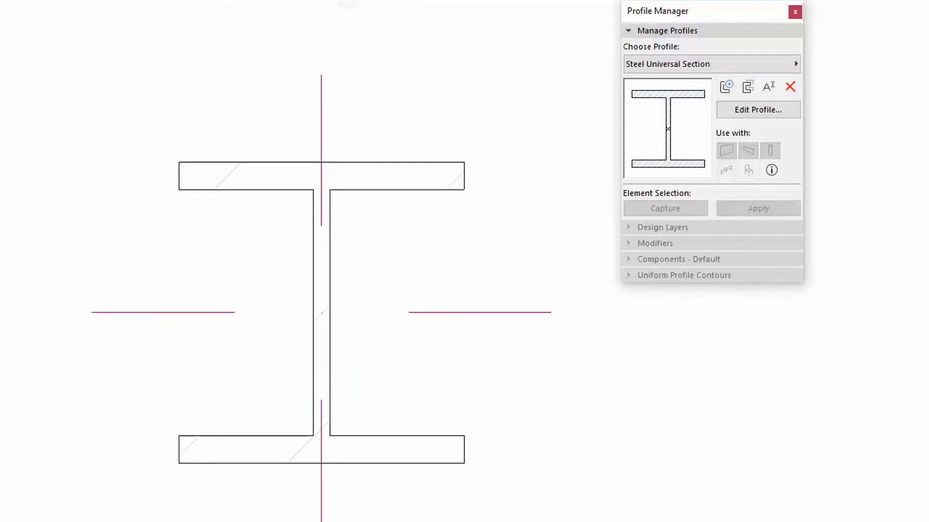
# Offset the second I-profile's flange thickness and widen its web.
pyautogui.click(232, 190)
pyautogui.click(229, 189)
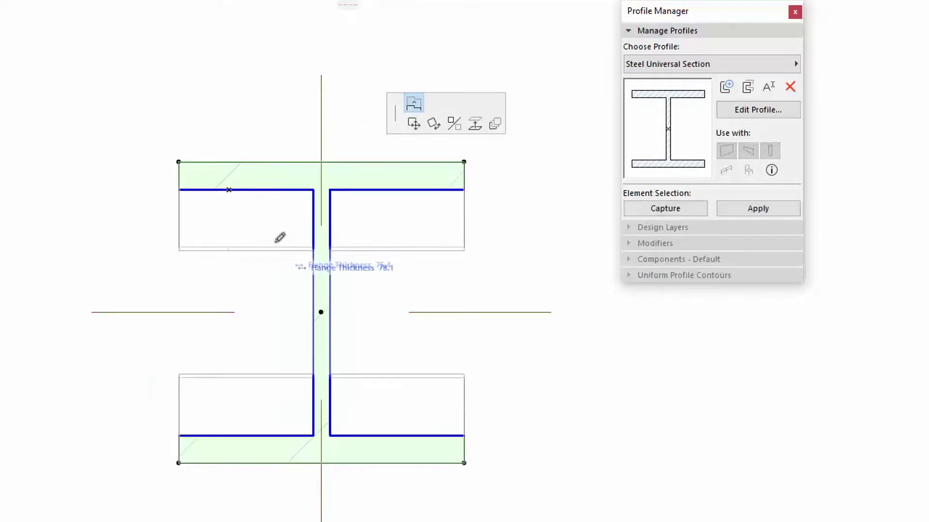
pyautogui.click(261, 205)
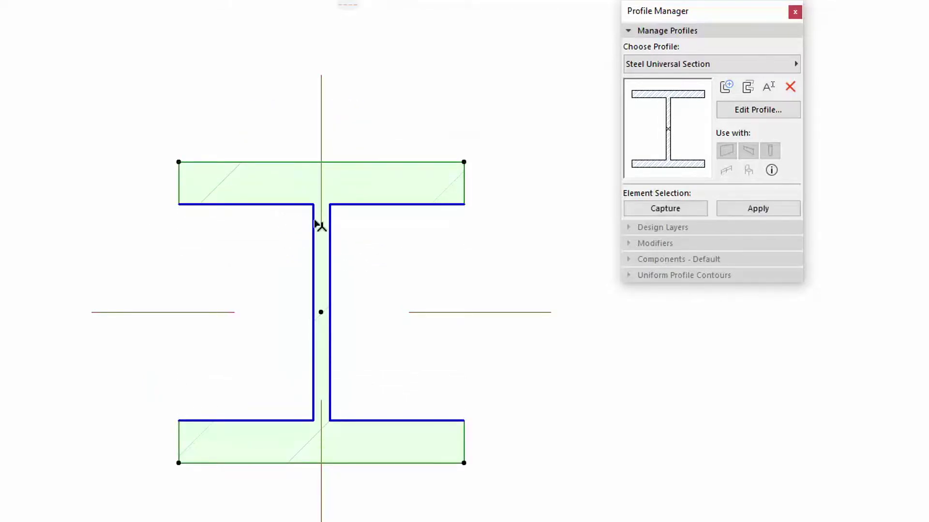
pyautogui.click(315, 225)
pyautogui.click(290, 224)
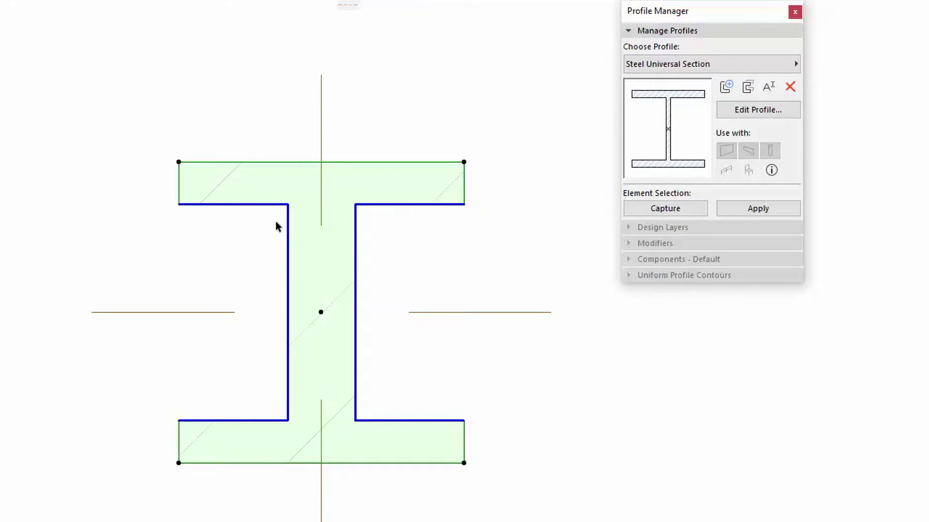
# In Beam Selection Settings set Flange Thickness to 40.0, edit Web Thickness, and apply.
pyautogui.click(242, 257)
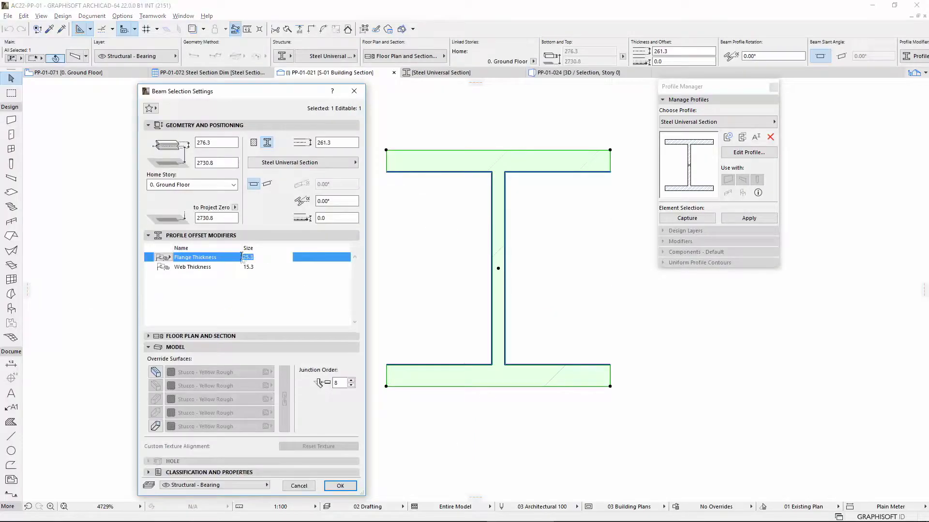
pyautogui.click(251, 267)
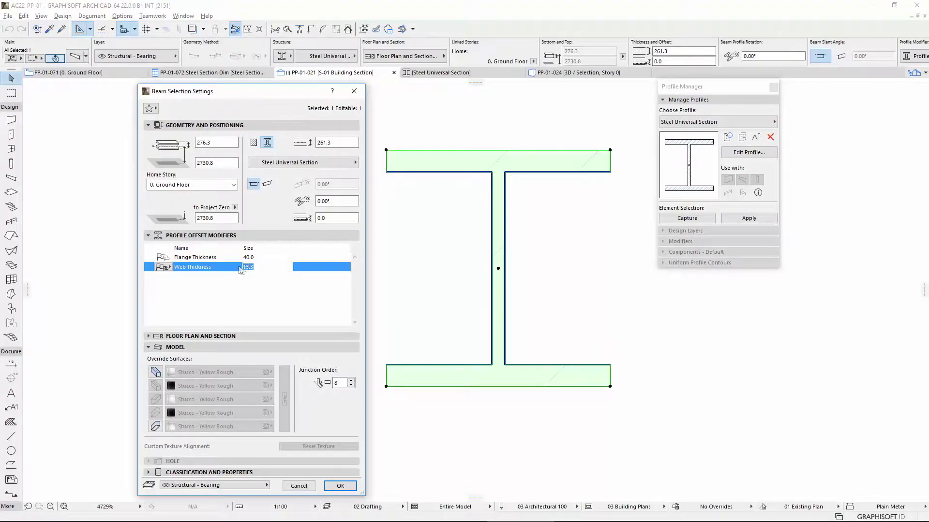
pyautogui.click(344, 487)
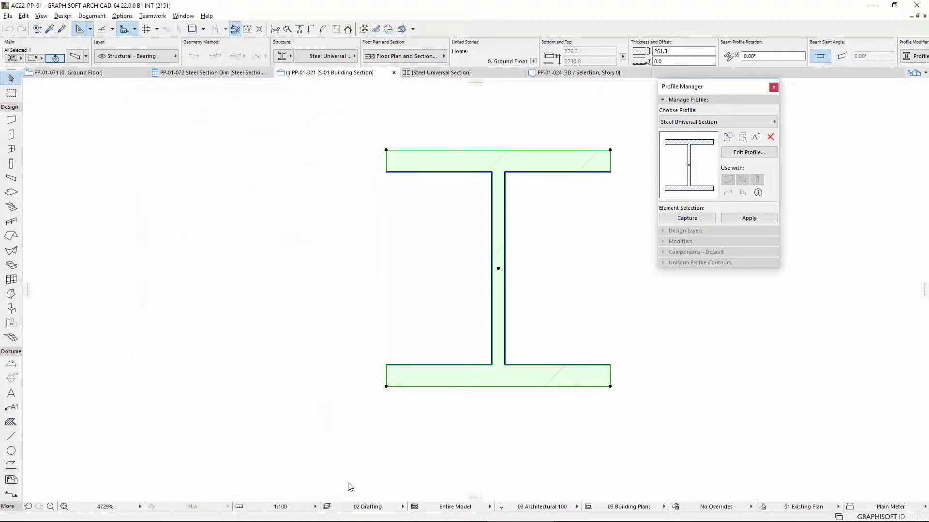
# Reset Flange Thickness and Web Thickness to their default values in Profile Offset Modifiers.
pyautogui.click(915, 56)
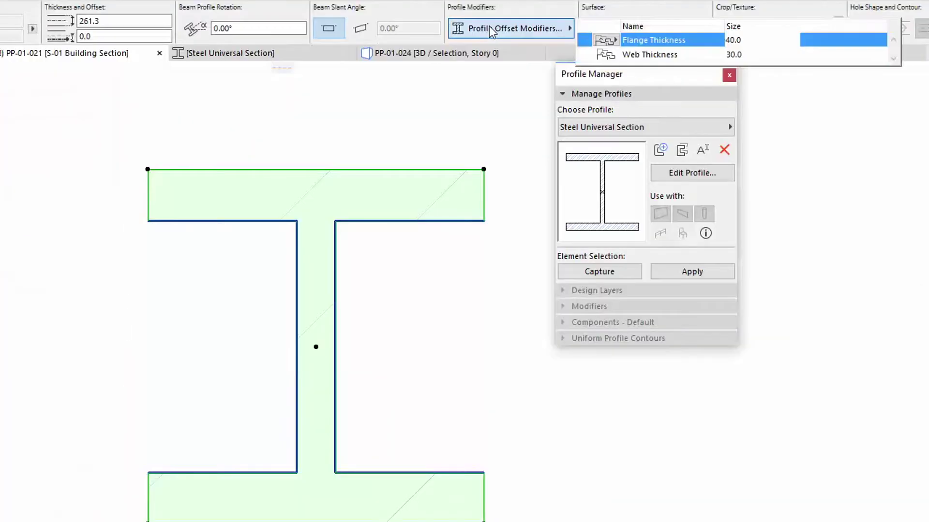
pyautogui.click(614, 40)
pyautogui.click(657, 41)
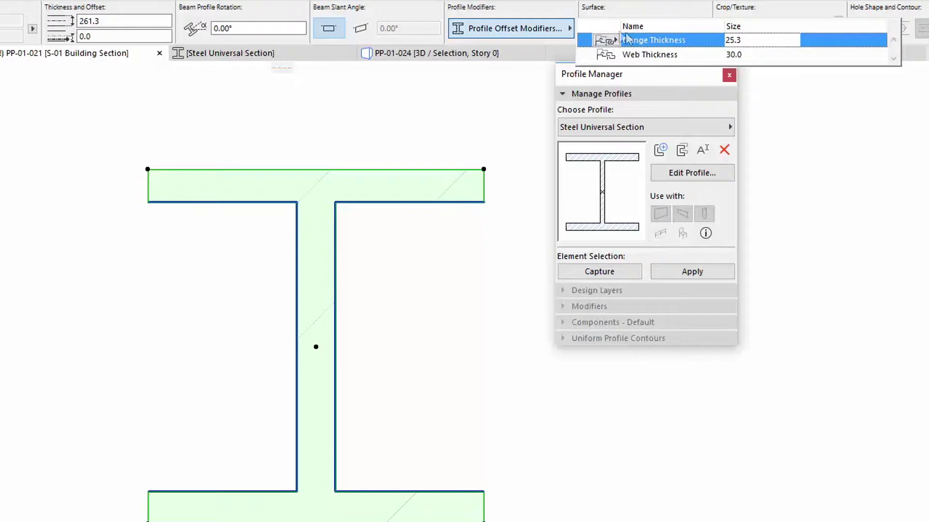
pyautogui.click(614, 55)
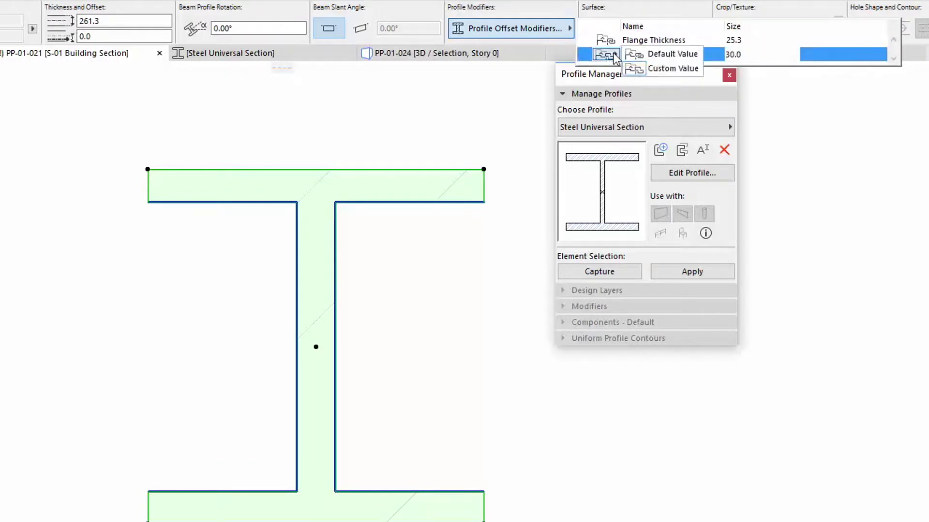
pyautogui.click(659, 53)
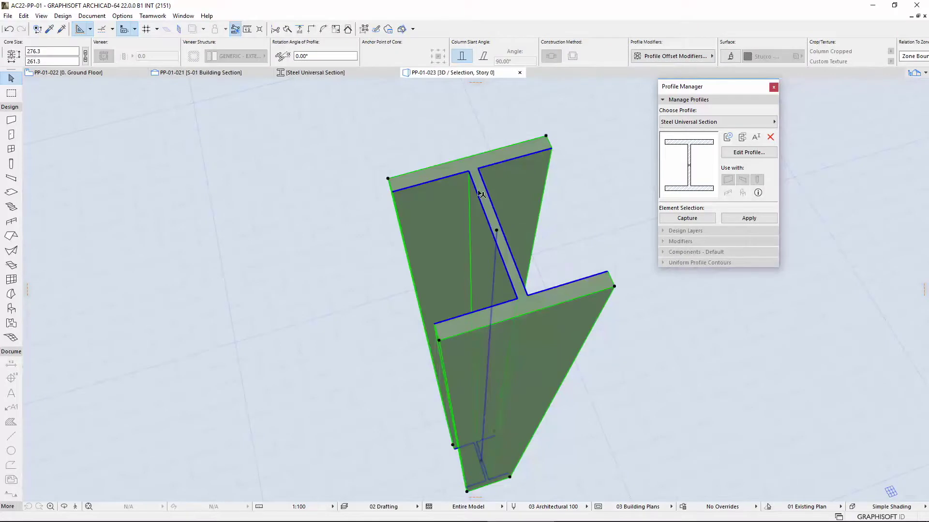
# Thicken the steel column's web in 3D and begin offsetting its flange edge.
pyautogui.click(481, 193)
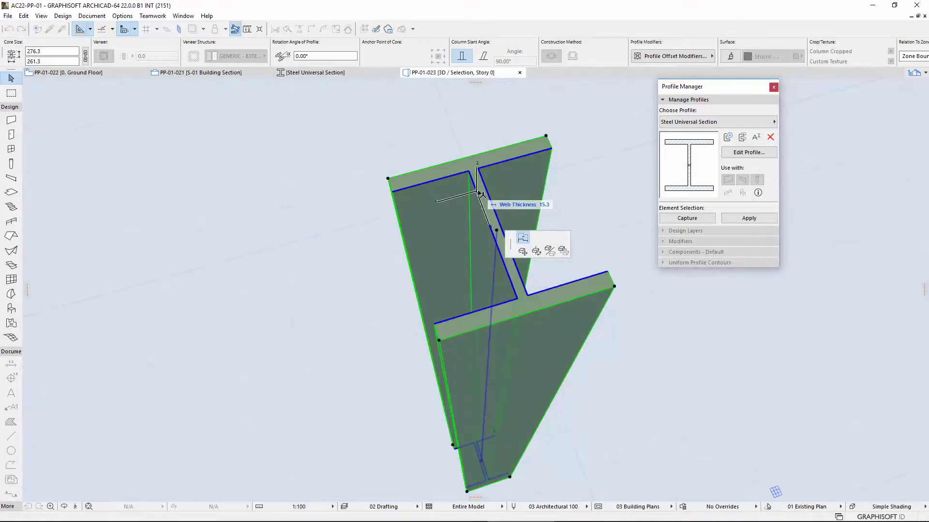
pyautogui.click(525, 245)
pyautogui.click(450, 191)
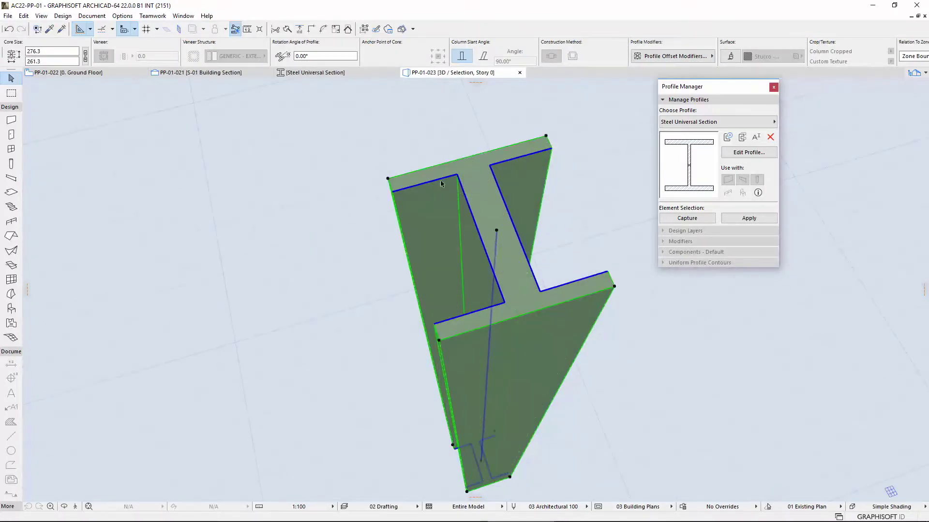
pyautogui.click(440, 182)
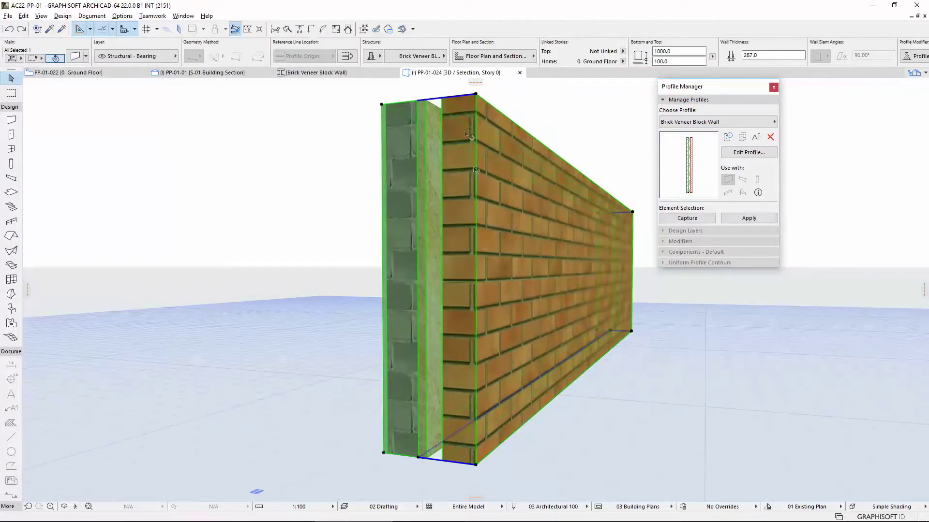
# Lower the brick and insulation skin tops, raise the brick bottom, and extend the insulation bottom.
pyautogui.click(463, 100)
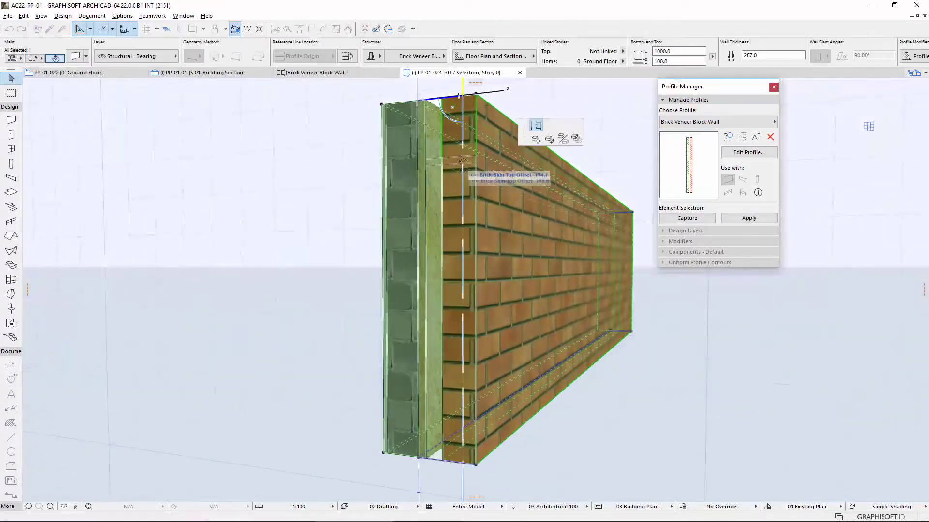
pyautogui.click(462, 159)
pyautogui.click(471, 94)
pyautogui.click(432, 148)
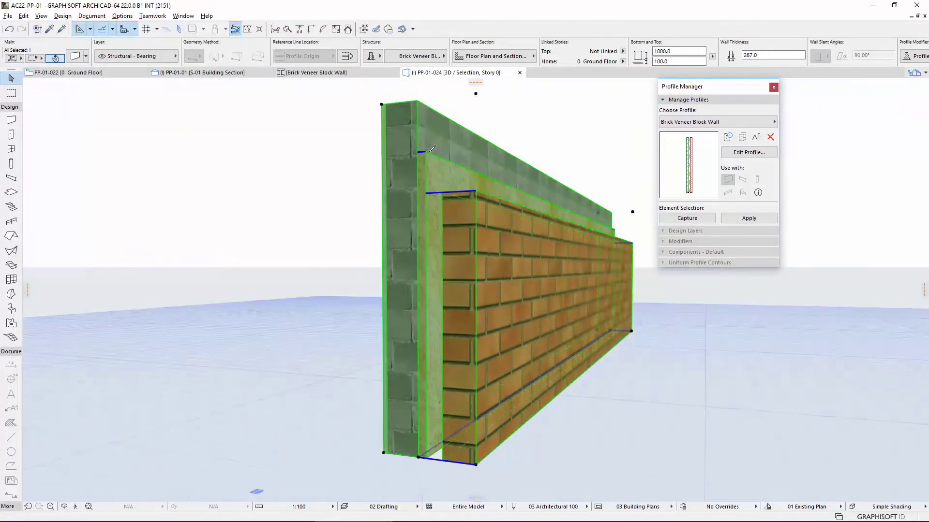
pyautogui.click(463, 458)
pyautogui.click(464, 391)
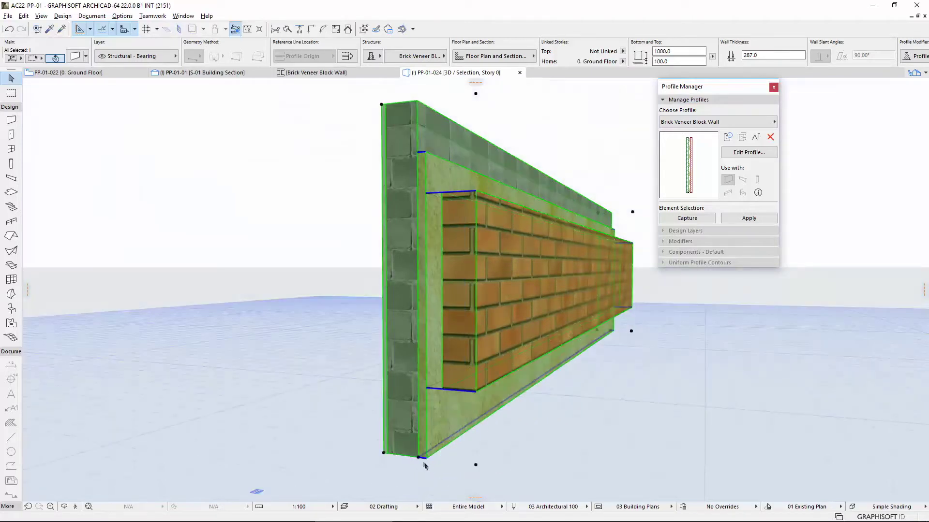
pyautogui.click(422, 457)
pyautogui.click(427, 486)
# Offset the brick veneer wall's bottom edge upward to raise its base.
pyautogui.click(388, 488)
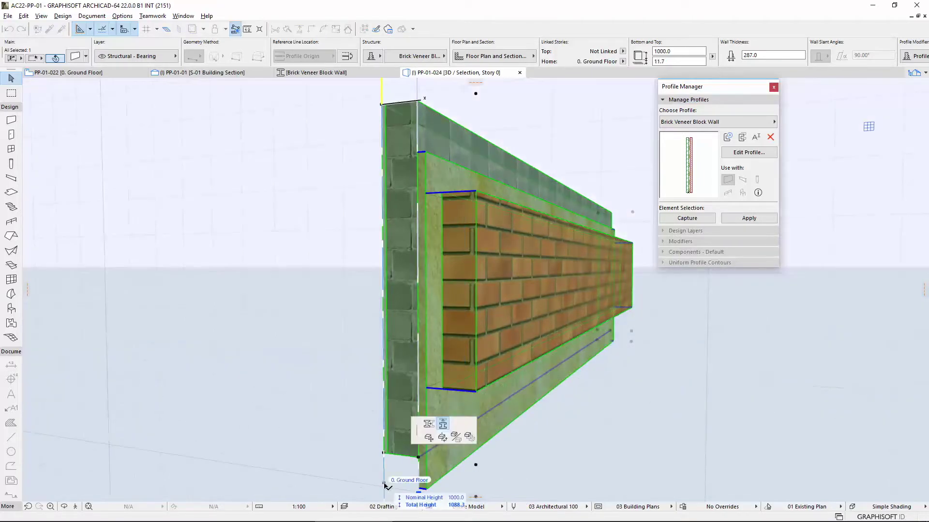
pyautogui.click(378, 396)
pyautogui.click(385, 430)
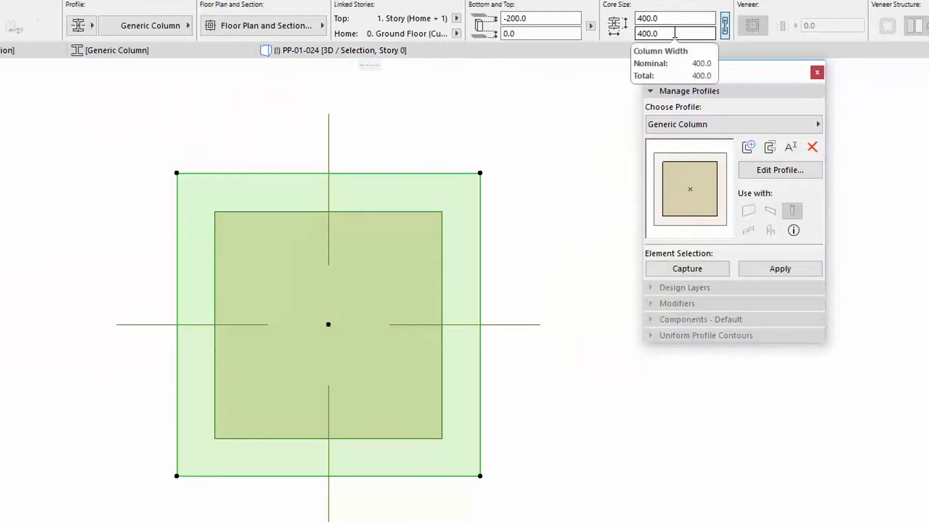
# Snap the Generic Column's Nominal Width and Depth ends to the 300.0 core corners and store the profile.
pyautogui.click(783, 170)
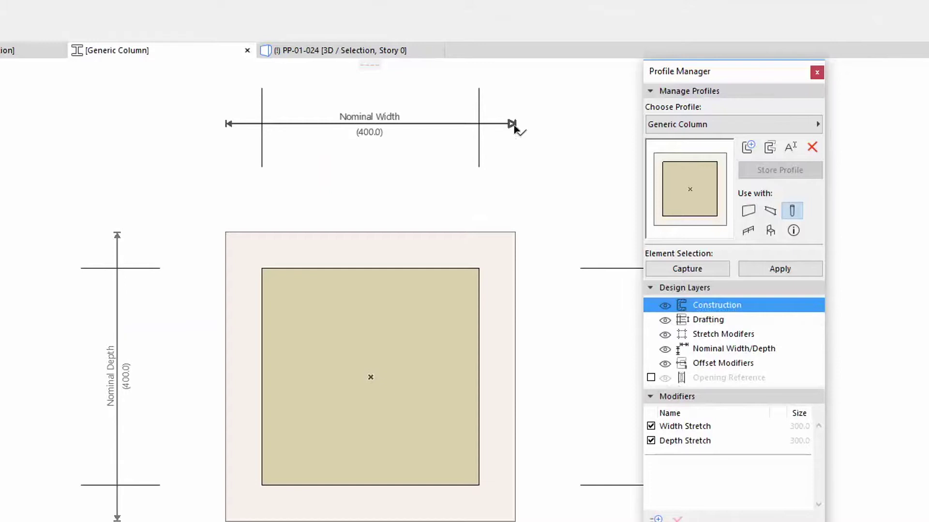
pyautogui.moveTo(514, 125); pyautogui.dragTo(480, 269)
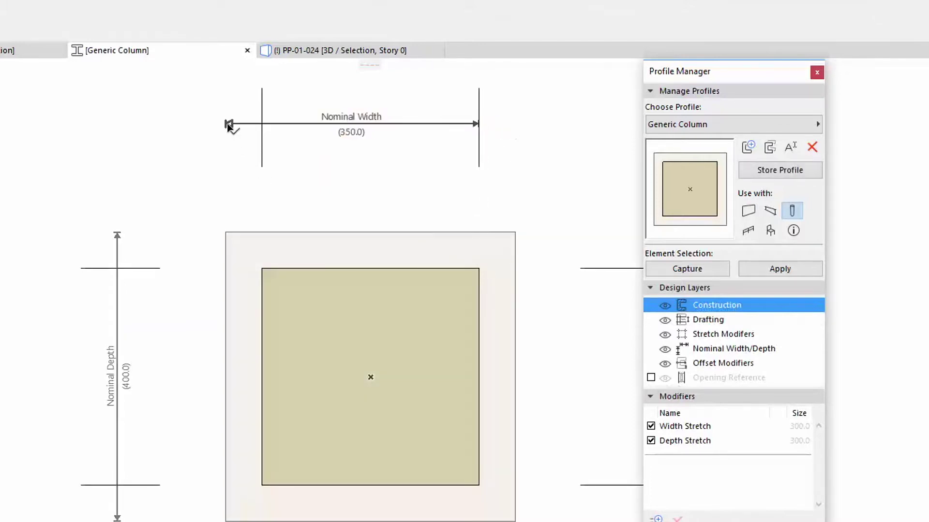
pyautogui.moveTo(228, 124); pyautogui.dragTo(262, 269)
pyautogui.moveTo(118, 236); pyautogui.dragTo(261, 269)
pyautogui.moveTo(118, 460); pyautogui.dragTo(262, 425)
pyautogui.click(755, 110)
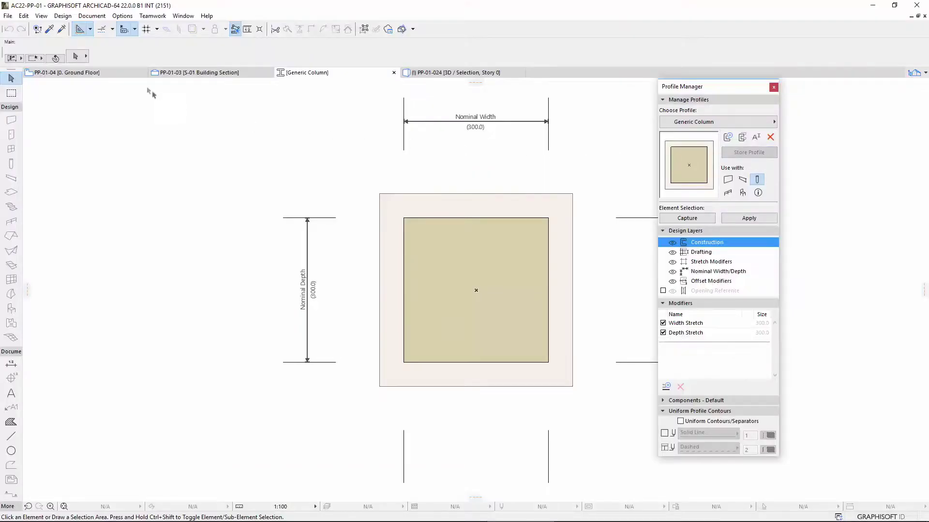
# On the ground floor plan, set the column's Core Size to 200 and measure its outer width.
pyautogui.click(87, 73)
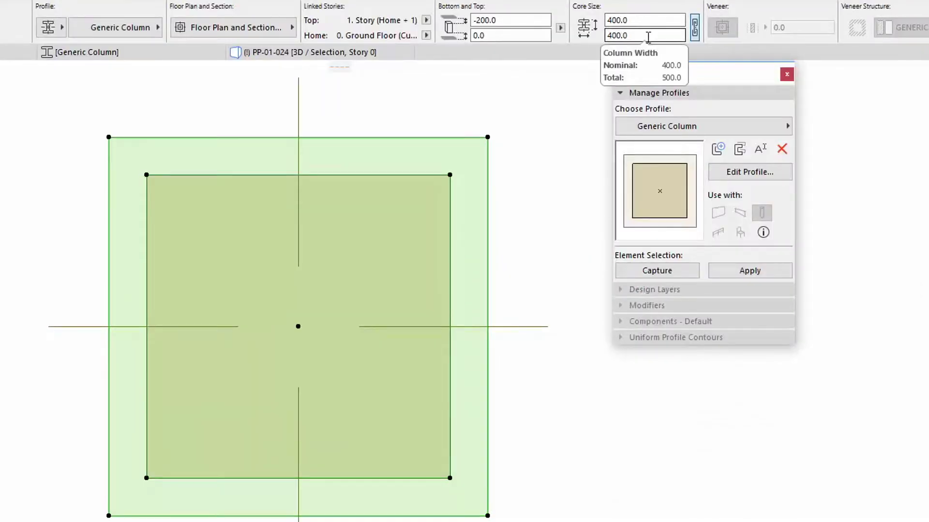
pyautogui.click(648, 37)
pyautogui.write('200')
pyautogui.press('Return')
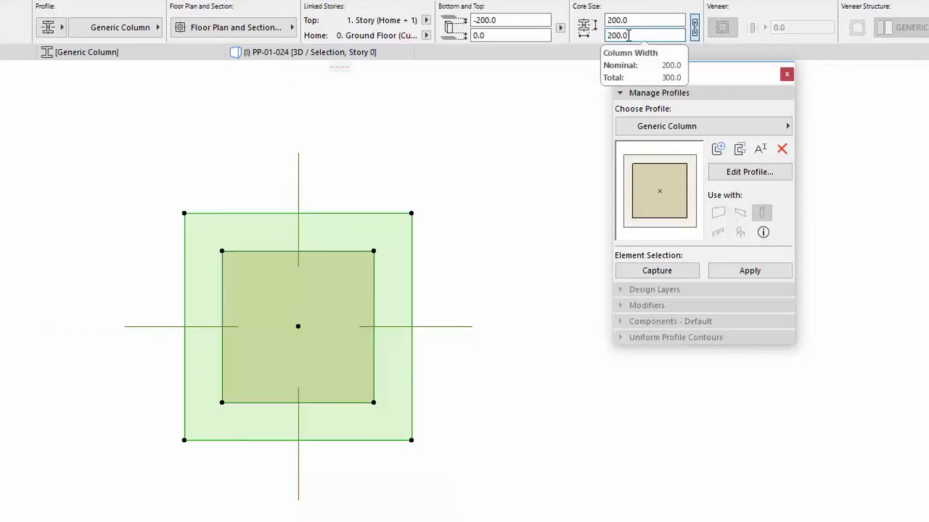
pyautogui.press('m')
pyautogui.click(411, 213)
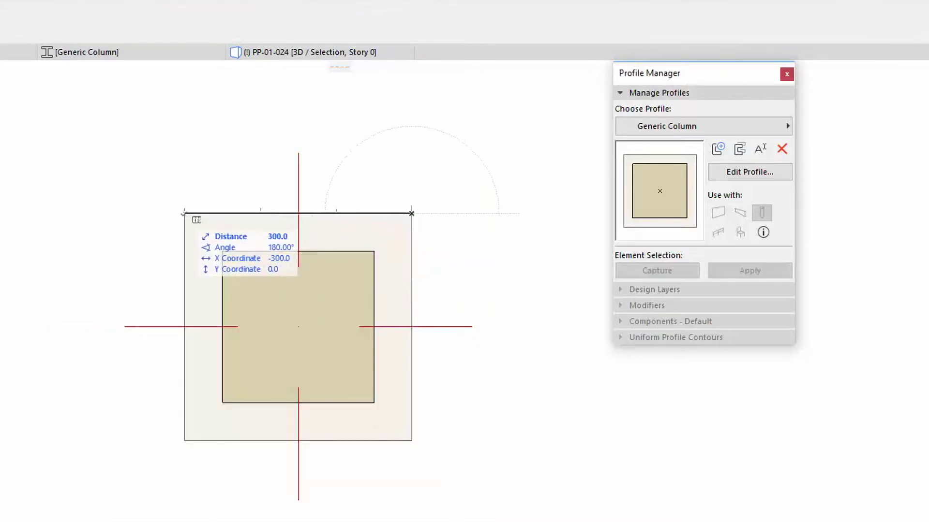
pyautogui.press('Escape')
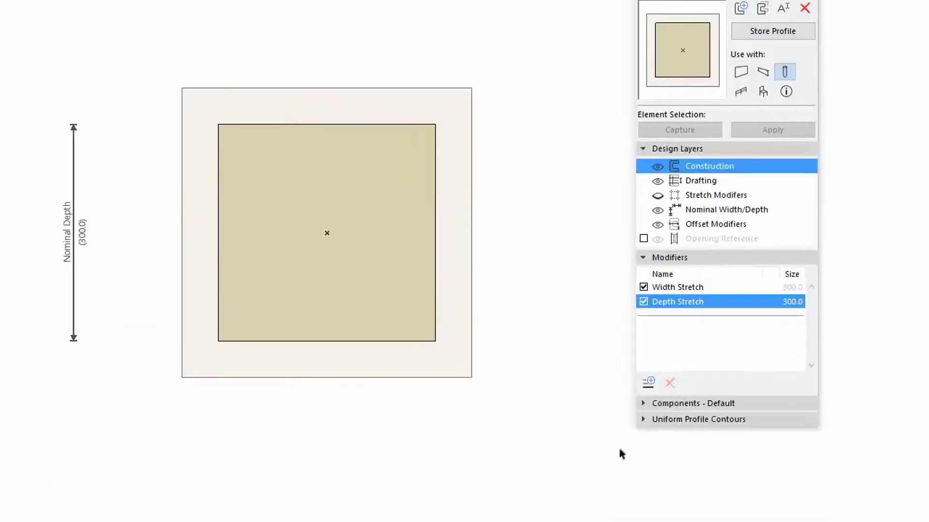
# Set uniform contours to a red pen 20 small-dashed outline and blue pen 6 inner lines, then untick them.
pyautogui.click(653, 420)
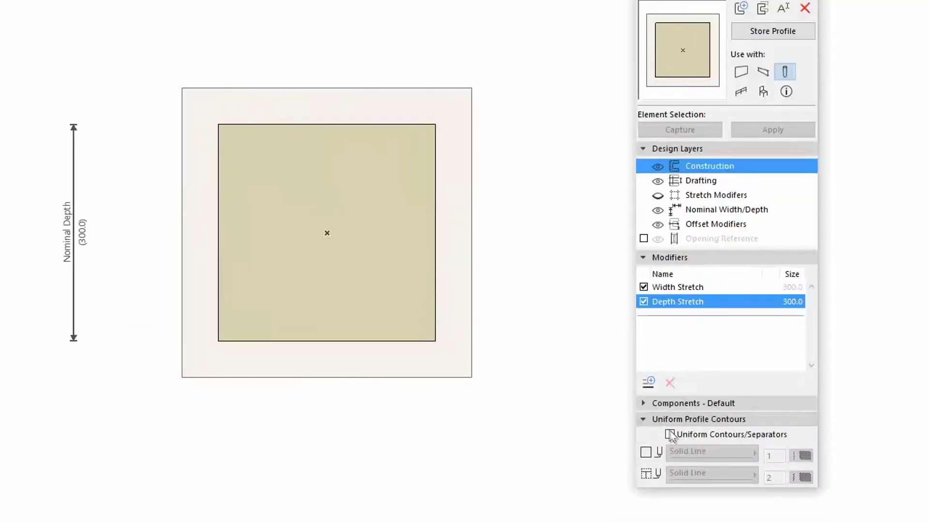
pyautogui.click(670, 434)
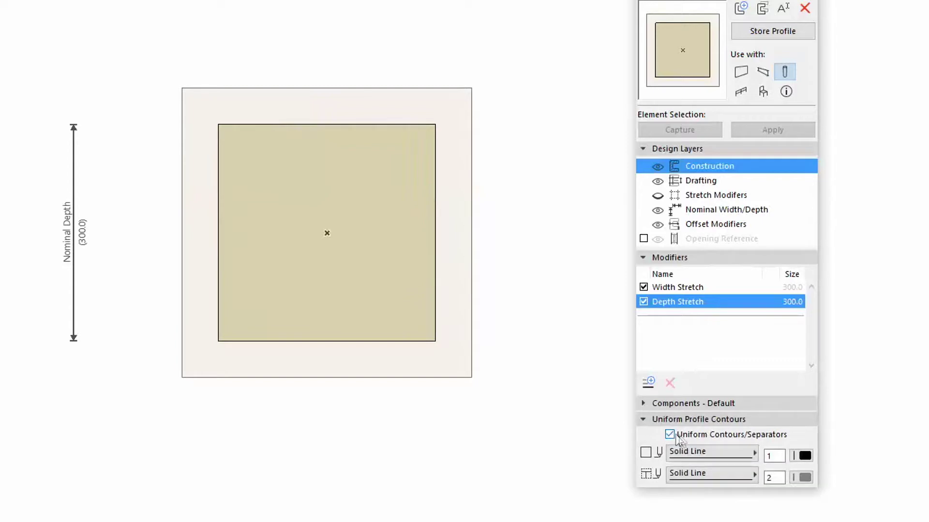
pyautogui.click(801, 456)
pyautogui.click(805, 283)
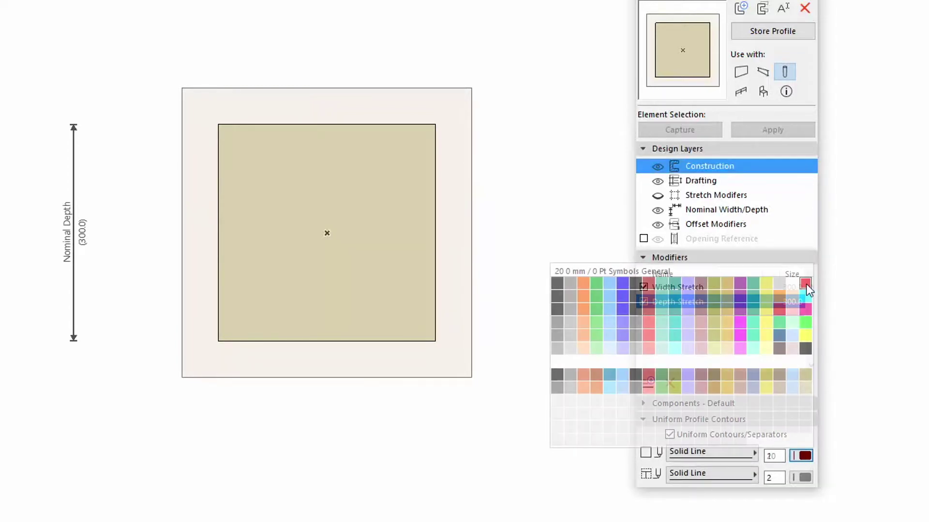
pyautogui.click(801, 477)
pyautogui.click(624, 319)
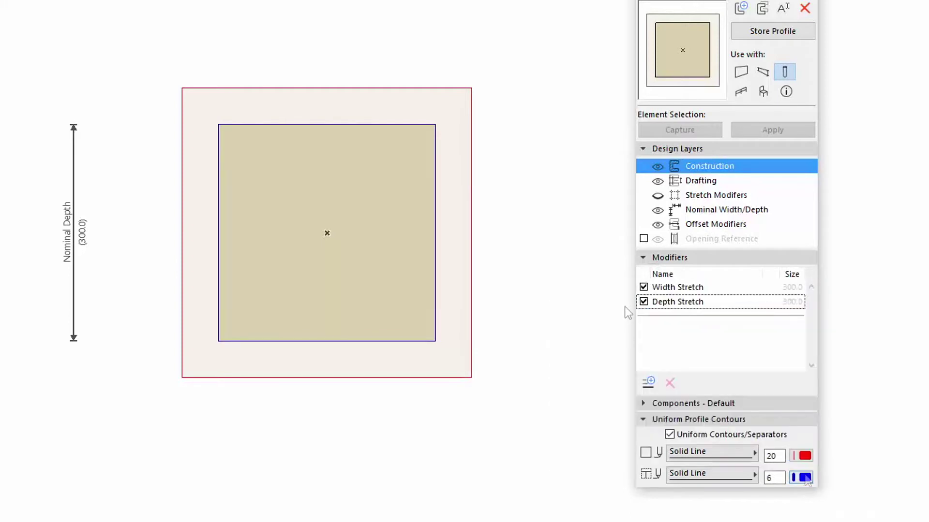
pyautogui.click(752, 453)
pyautogui.click(794, 396)
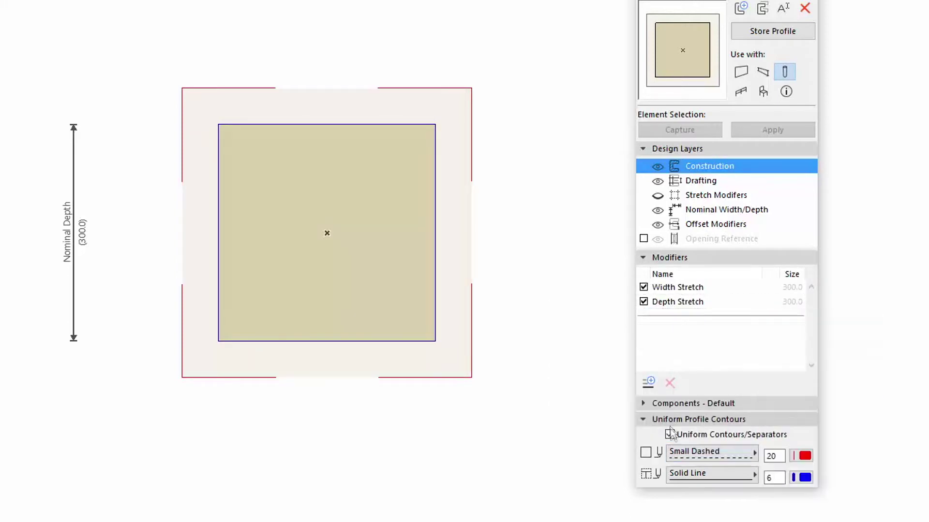
pyautogui.click(670, 434)
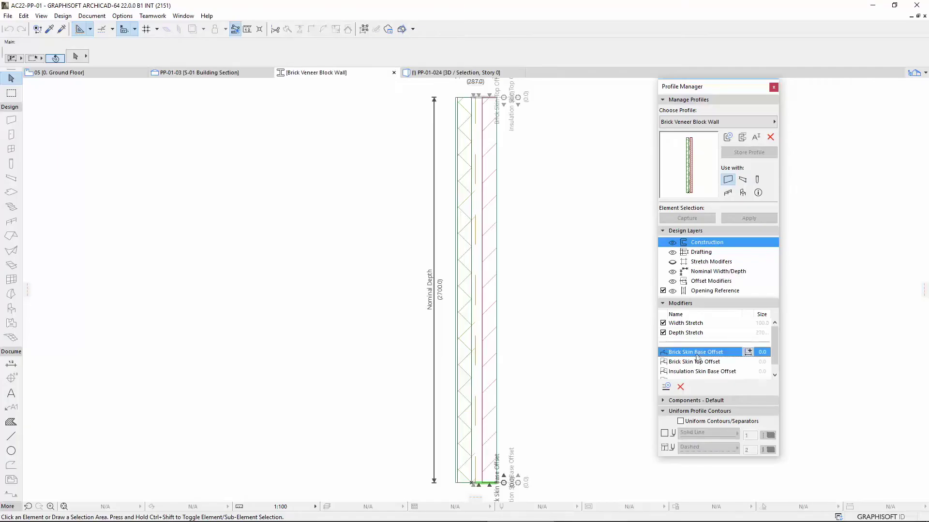
# Show Brick Skin Top Offset, then Footing Width on Brick Wall w Footing and Stand Width on Precast Double Tee.
pyautogui.click(699, 361)
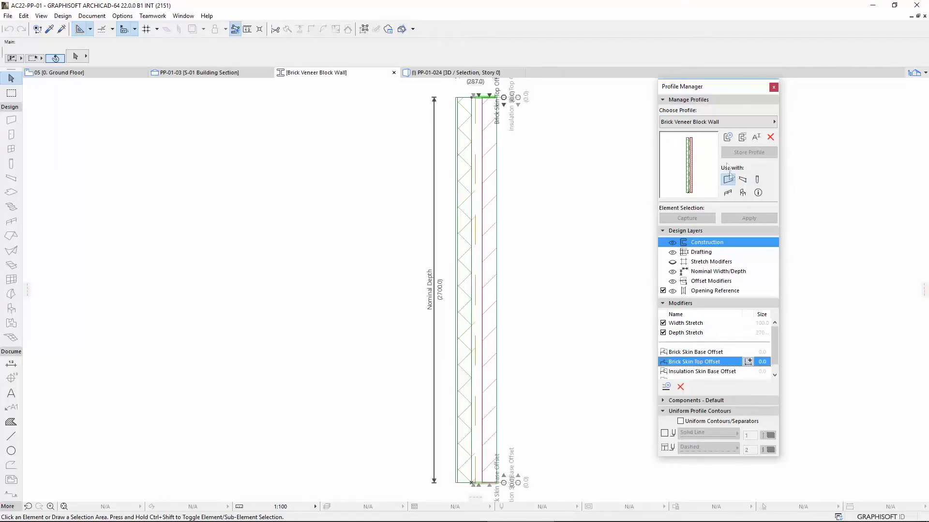
pyautogui.click(744, 122)
pyautogui.click(629, 204)
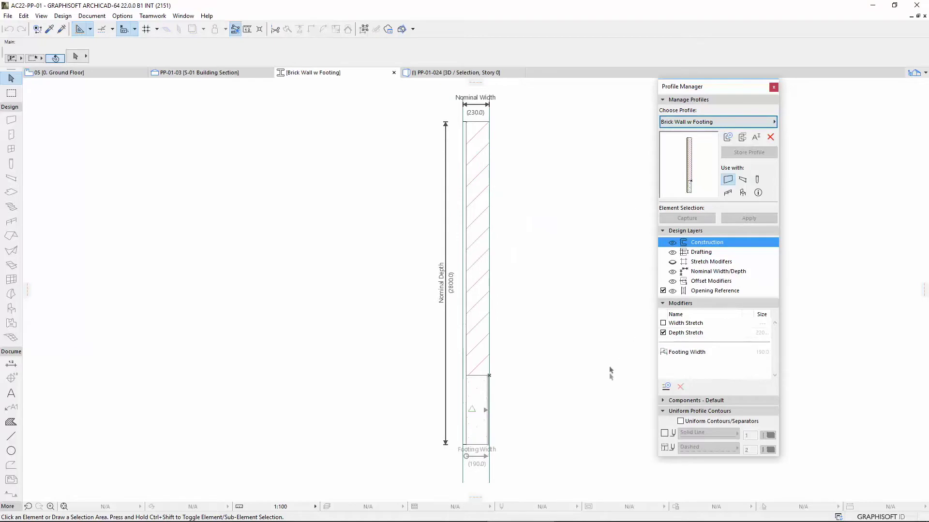
pyautogui.click(686, 353)
pyautogui.click(744, 121)
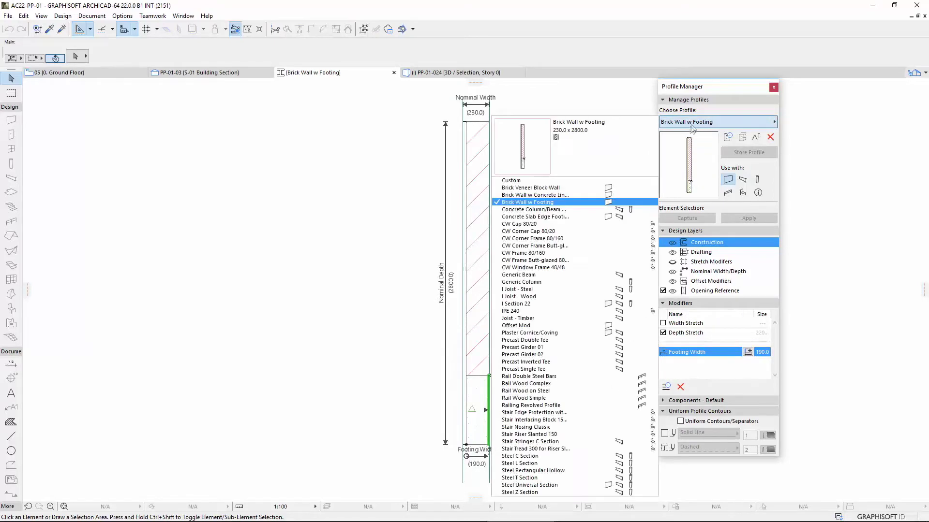
pyautogui.click(589, 341)
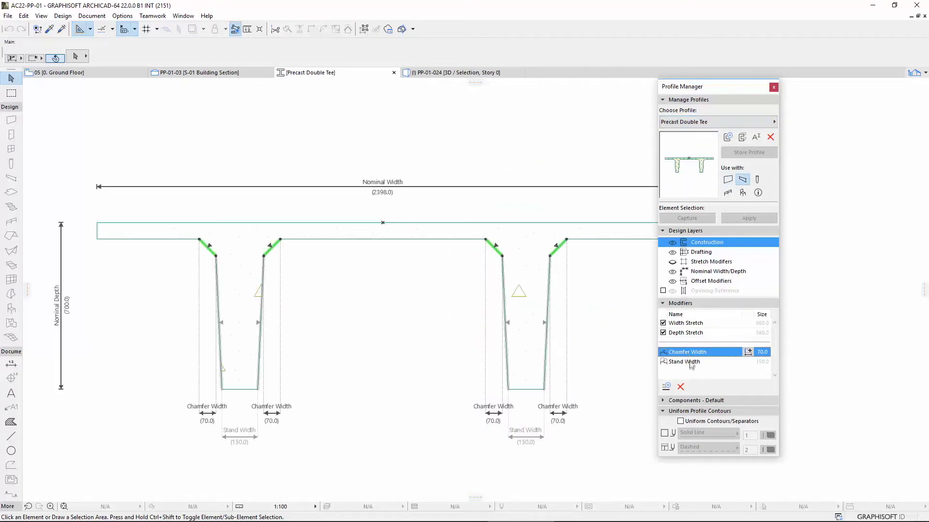
pyautogui.click(687, 362)
# Load the Steel L Section profile and highlight the inner edges driven by Thickness.
pyautogui.click(703, 123)
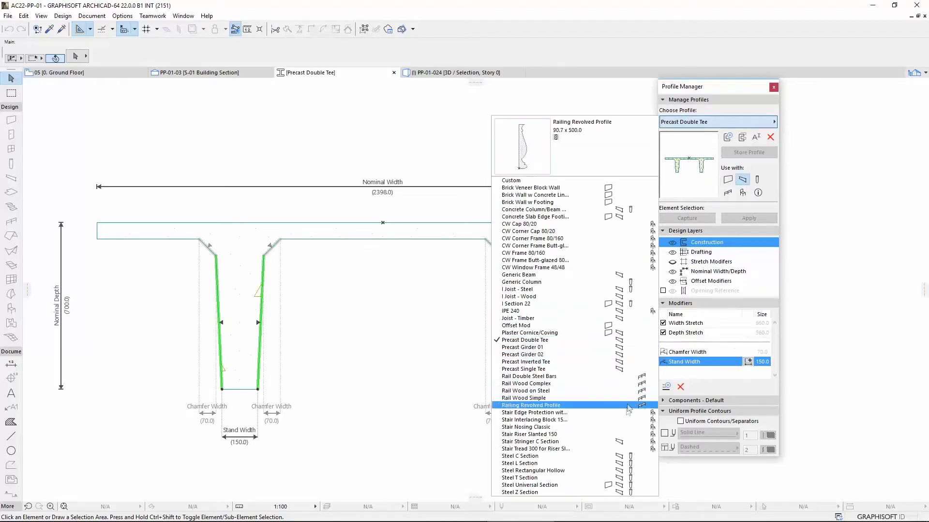
pyautogui.click(581, 464)
pyautogui.click(679, 353)
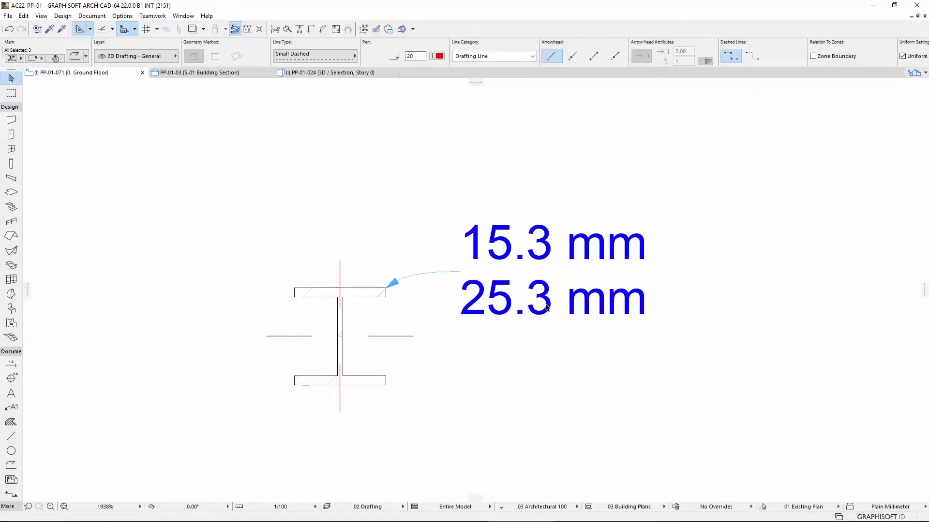
# Replace the label's 15.3 with Profile Modifiers > Web Thickness autotext, leaving 25.3 unchanged.
pyautogui.click(529, 303)
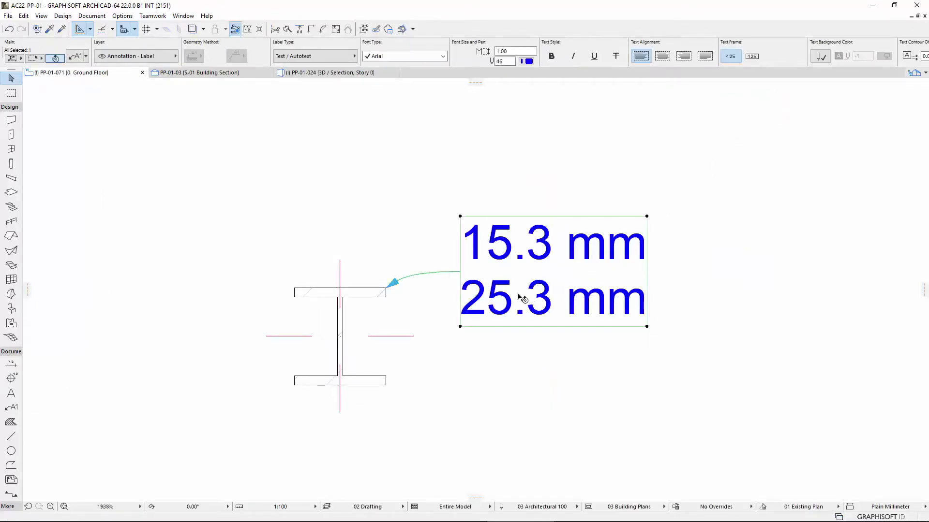
pyautogui.doubleClick(542, 290)
pyautogui.doubleClick(522, 242)
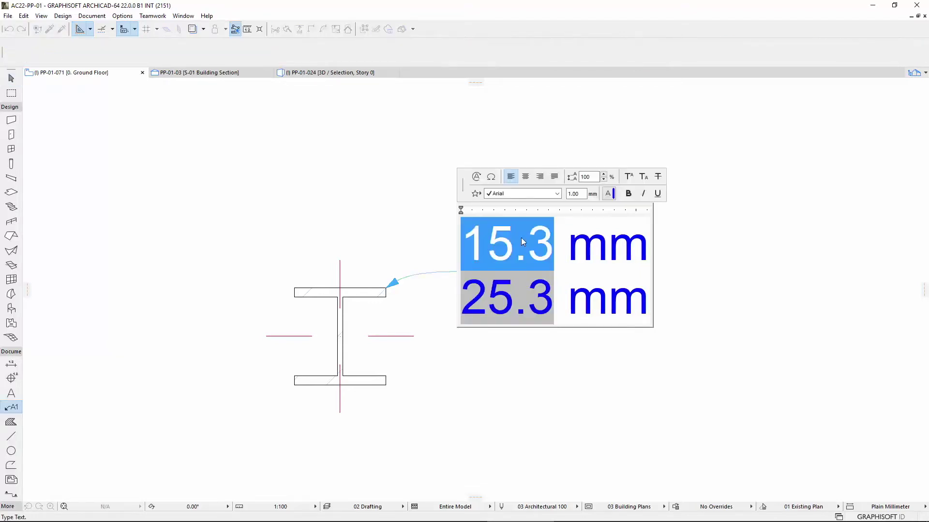
pyautogui.click(479, 177)
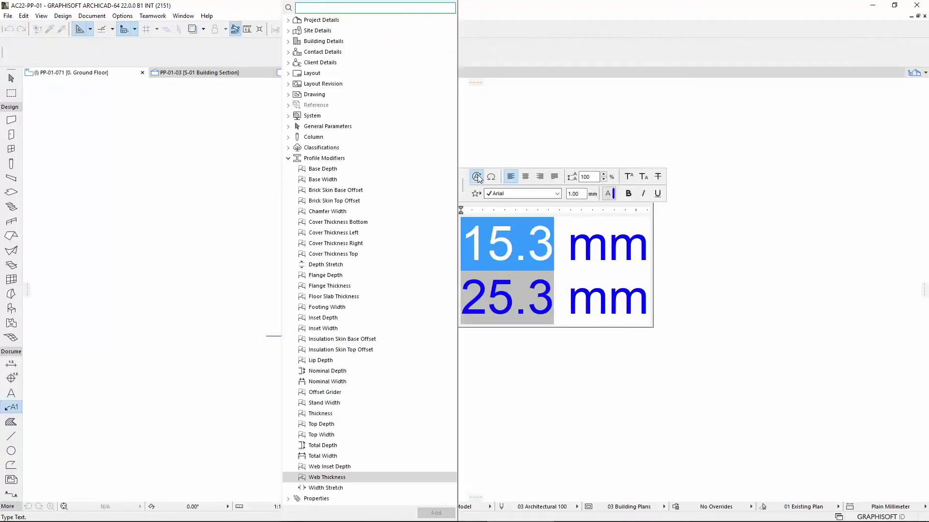
pyautogui.doubleClick(405, 477)
pyautogui.doubleClick(503, 297)
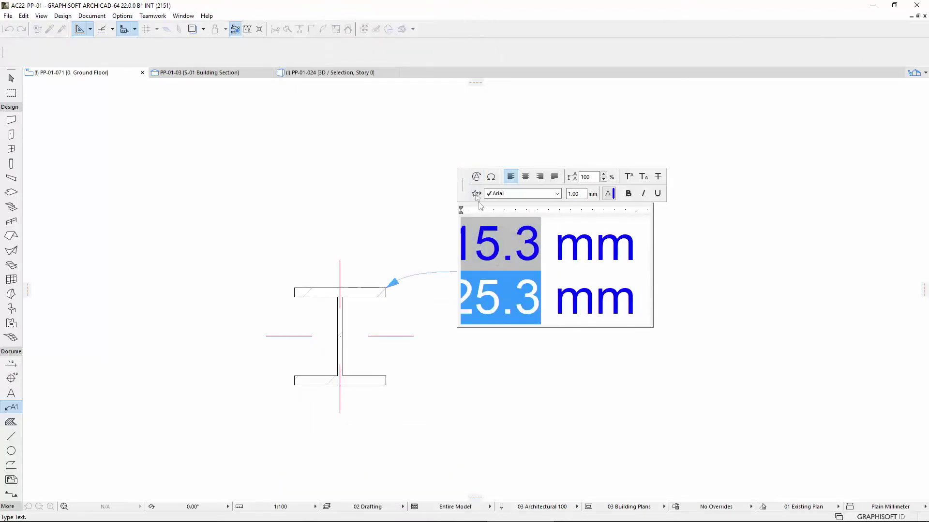
pyautogui.click(476, 177)
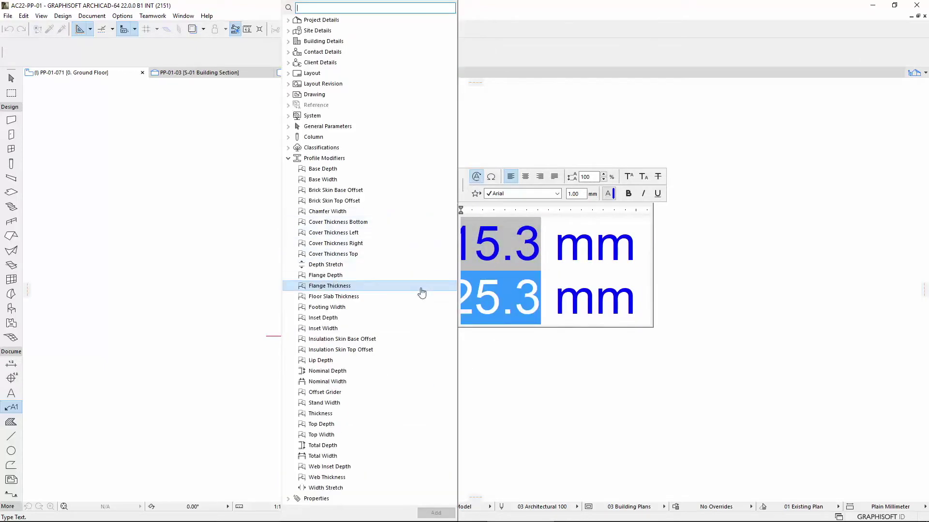
pyautogui.press('Escape')
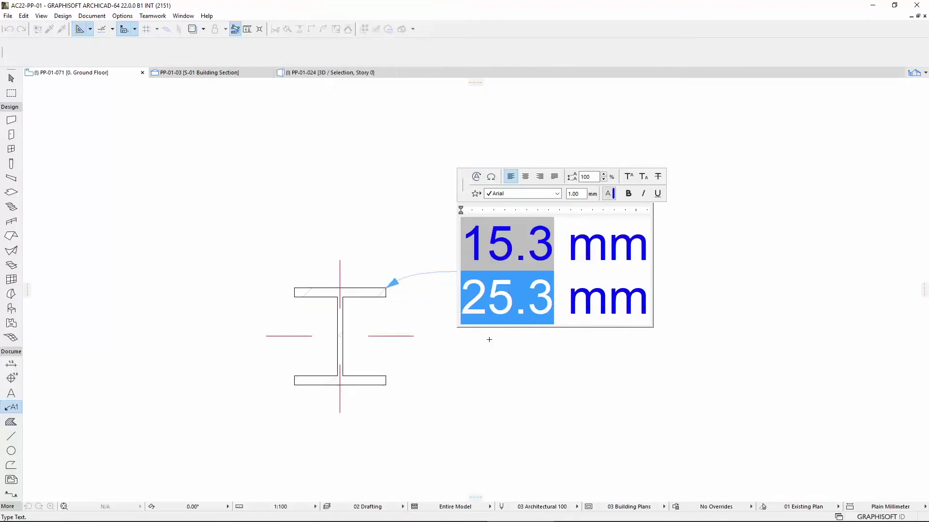
pyautogui.click(499, 344)
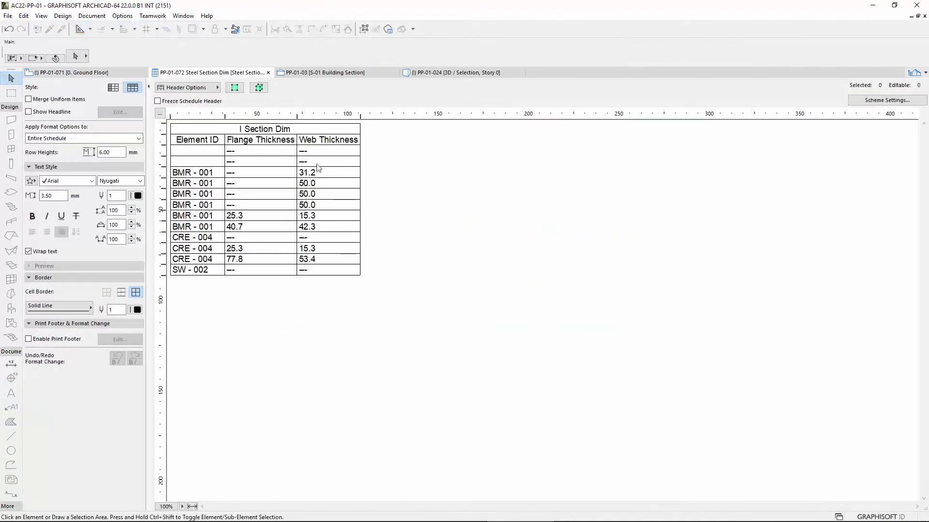
# Rename the schedule's Web column header to 'Web Thickness' and check its 50.0 values.
pyautogui.click(319, 142)
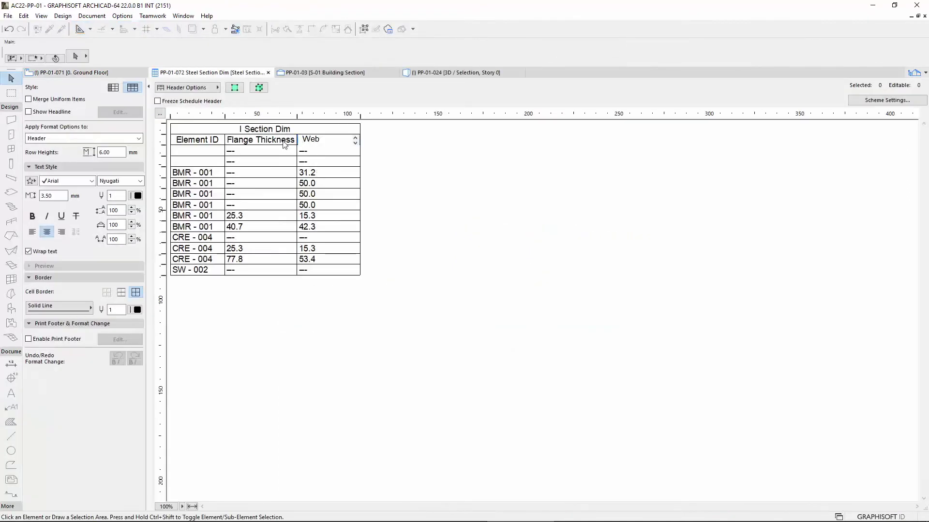
pyautogui.write('Thickness')
pyautogui.click(317, 172)
pyautogui.click(325, 183)
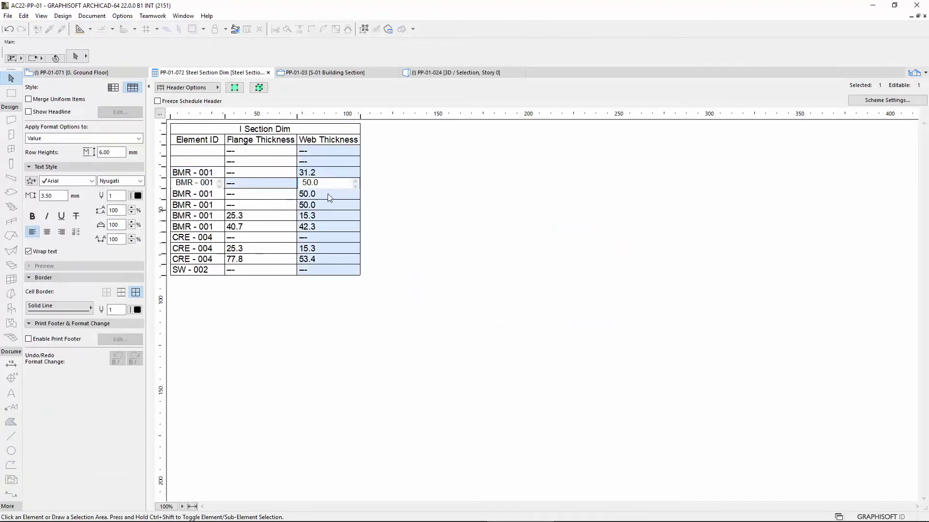
pyautogui.click(328, 195)
# In Scheme Settings, select the Element ID, Flange Thickness and Web Thickness fields and browse the Add Fields list.
pyautogui.click(874, 102)
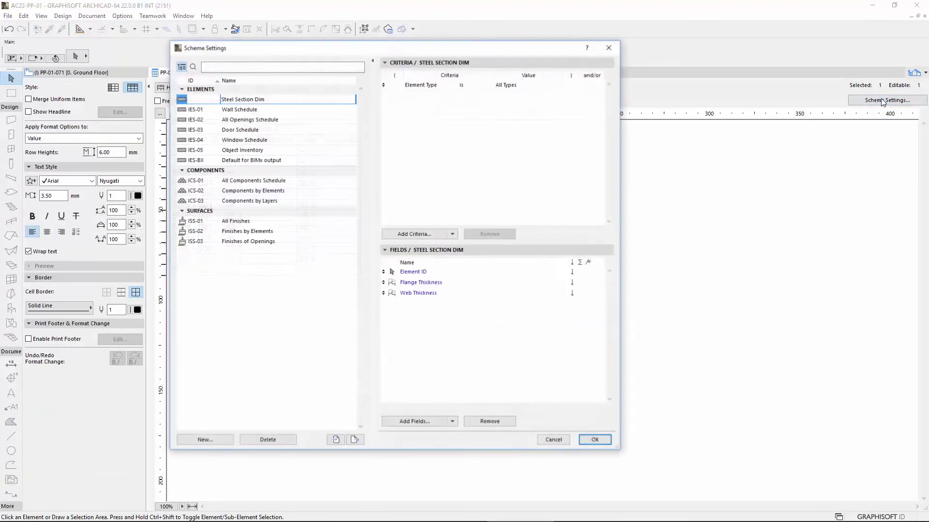
pyautogui.click(481, 272)
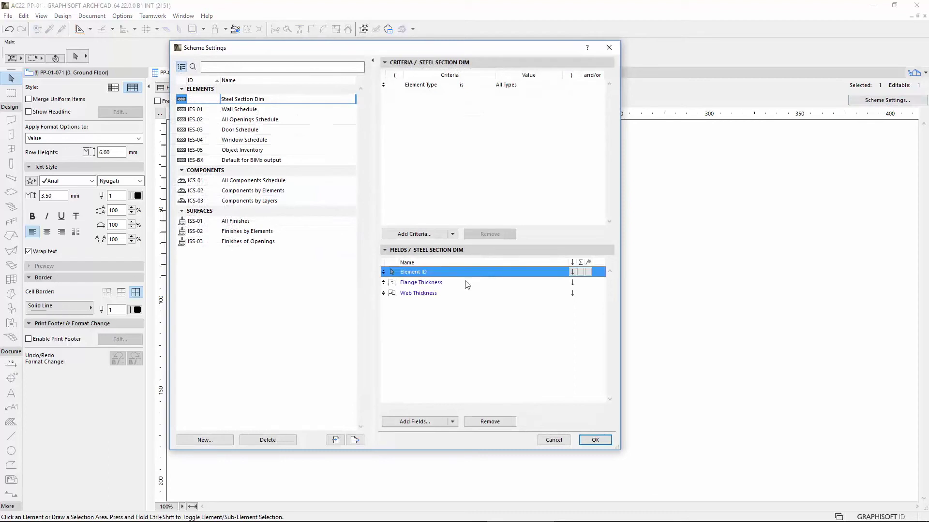
pyautogui.click(464, 285)
pyautogui.click(461, 295)
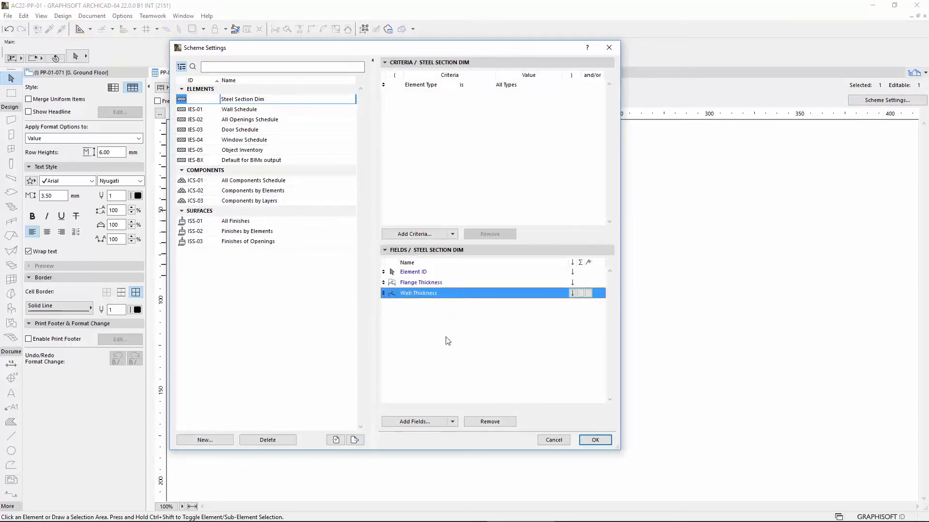
pyautogui.click(436, 422)
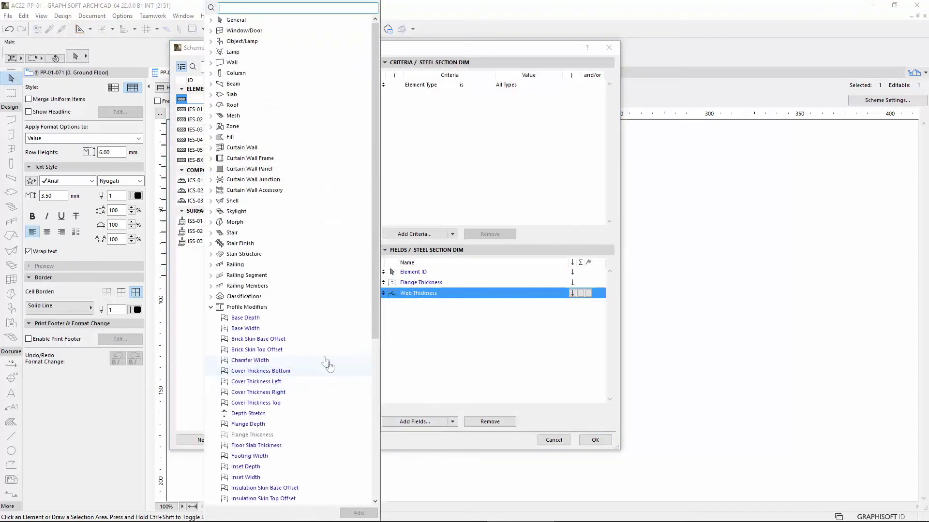
pyautogui.scroll(-4, 293, 291)
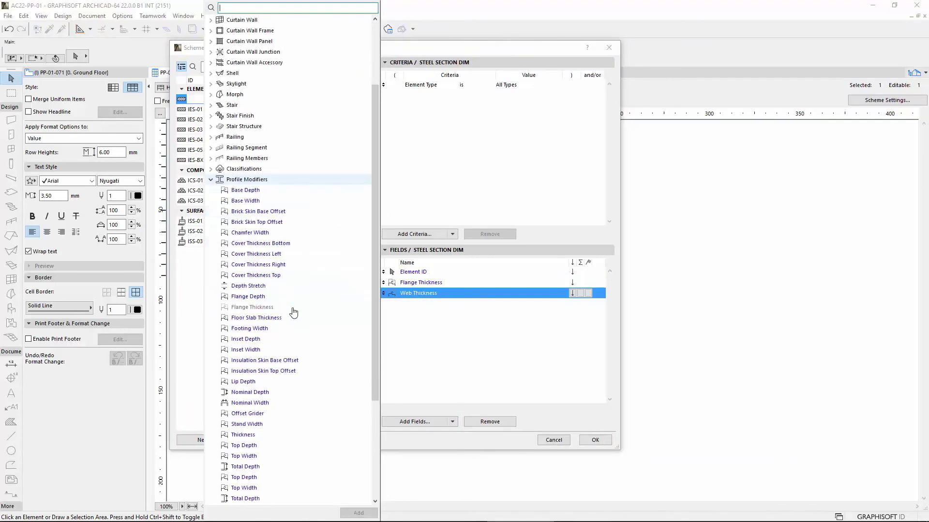